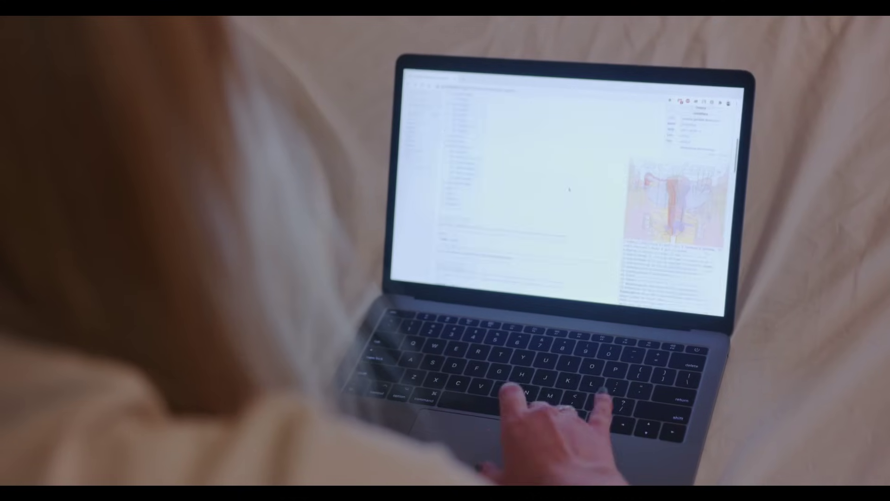
# Step: Enlarge the anatomy diagram, select the monthly page-views sentence, and open Wikimedia Statistics
pyautogui.scroll(-5, 570, 190)
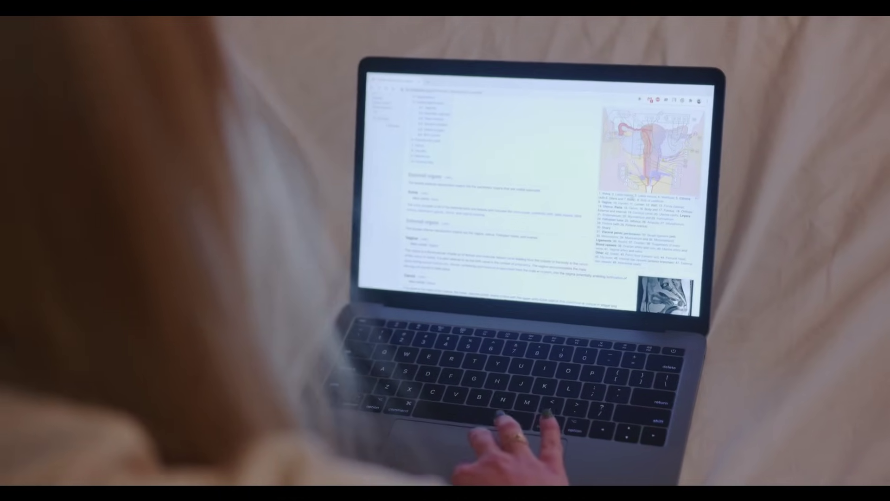
pyautogui.click(650, 151)
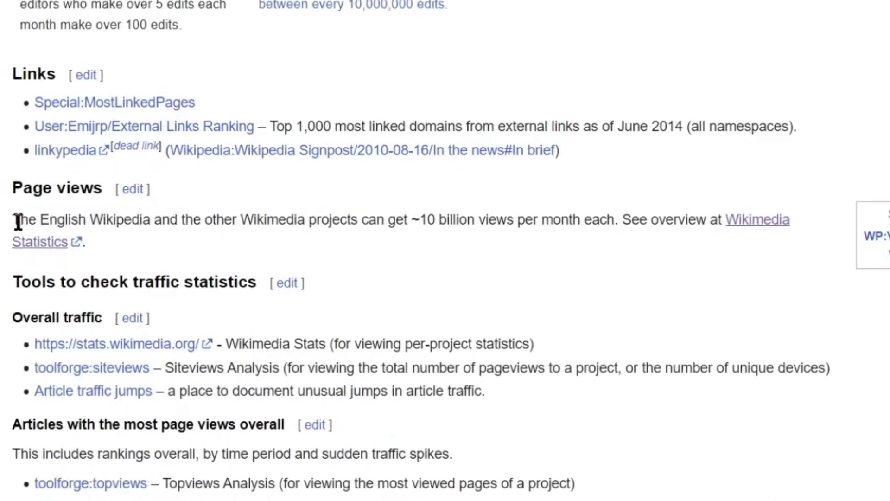
pyautogui.moveTo(18, 221); pyautogui.dragTo(395, 226)
pyautogui.moveTo(536, 226); pyautogui.dragTo(620, 225)
pyautogui.click(46, 197)
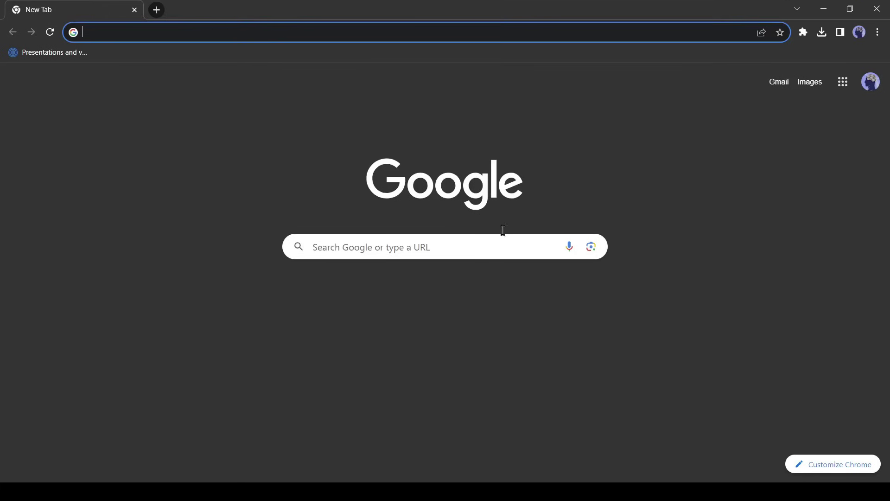
# Step: Search Google for 'Google Bard'
pyautogui.click(350, 246)
pyautogui.write('Google Bard')
pyautogui.press('Return')
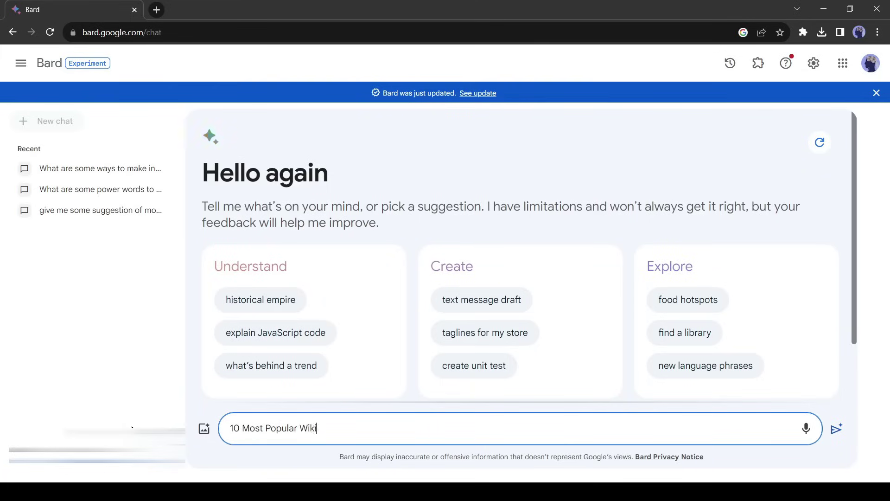
# Step: Ask Bard for the '10 Most Popular Wikipedia Niches' and dismiss the double-check tip
pyautogui.press('Return')
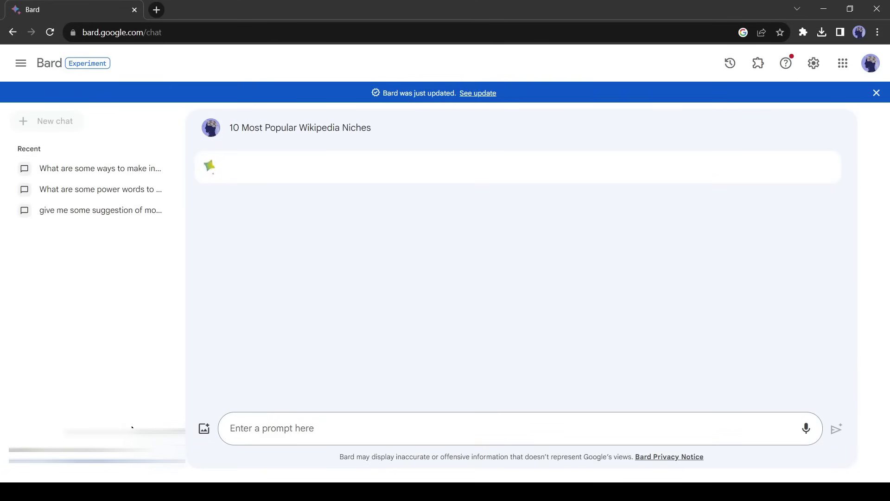
pyautogui.scroll(-2, 374, 210)
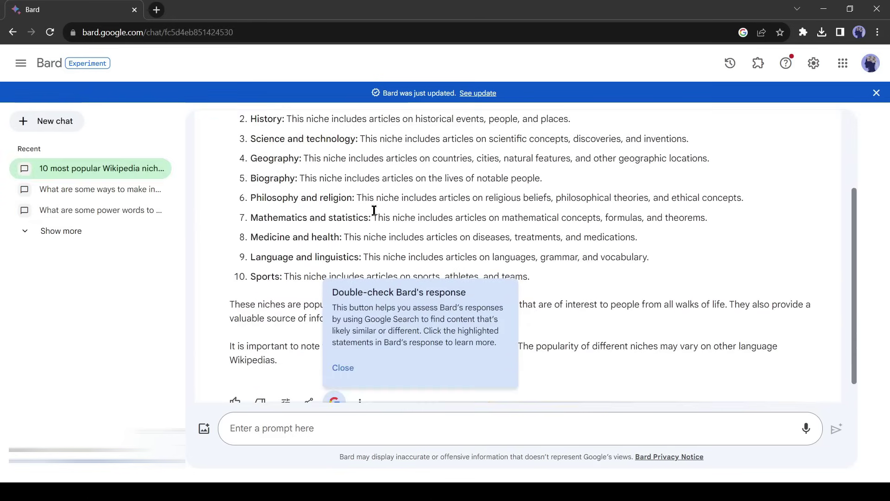
pyautogui.click(343, 367)
pyautogui.scroll(2, 260, 304)
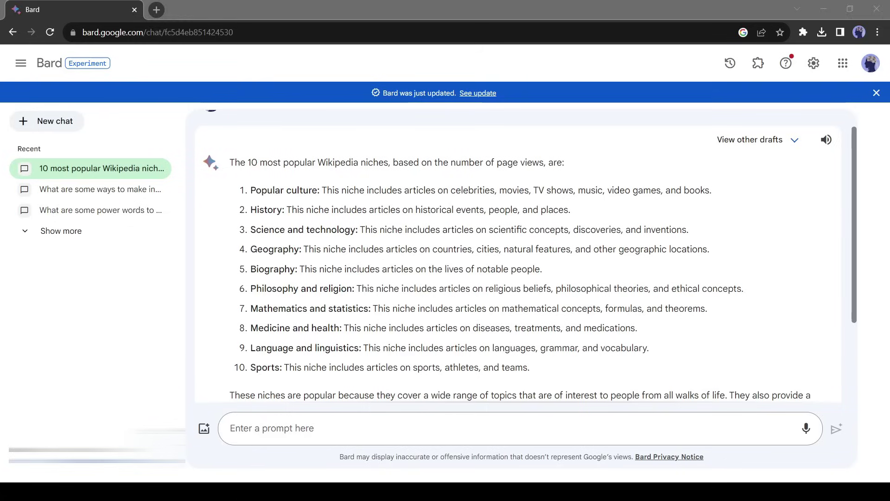
pyautogui.click(429, 428)
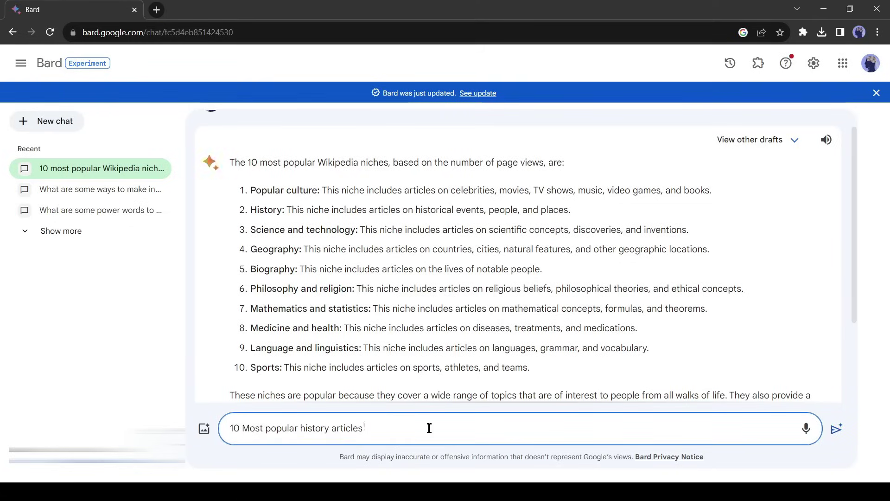
# Step: Send '10 Most popular history articles on Wikipedia.' to Bard and read through the answer
pyautogui.write('.')
pyautogui.press('Return')
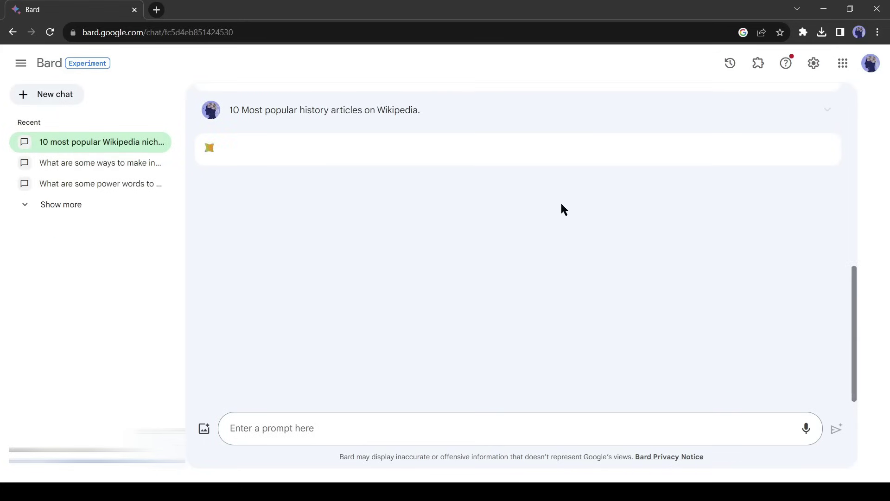
pyautogui.scroll(-9, 534, 205)
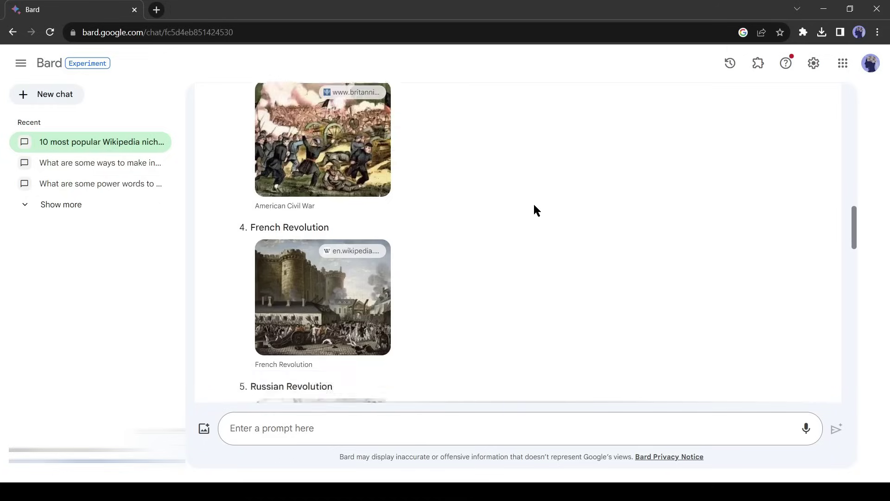
pyautogui.scroll(-18, 534, 205)
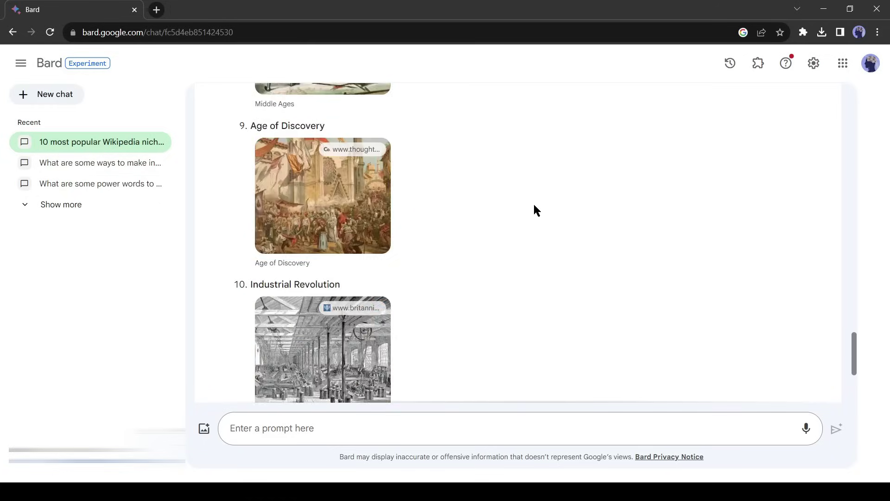
pyautogui.scroll(-2, 533, 211)
pyautogui.scroll(16, 534, 210)
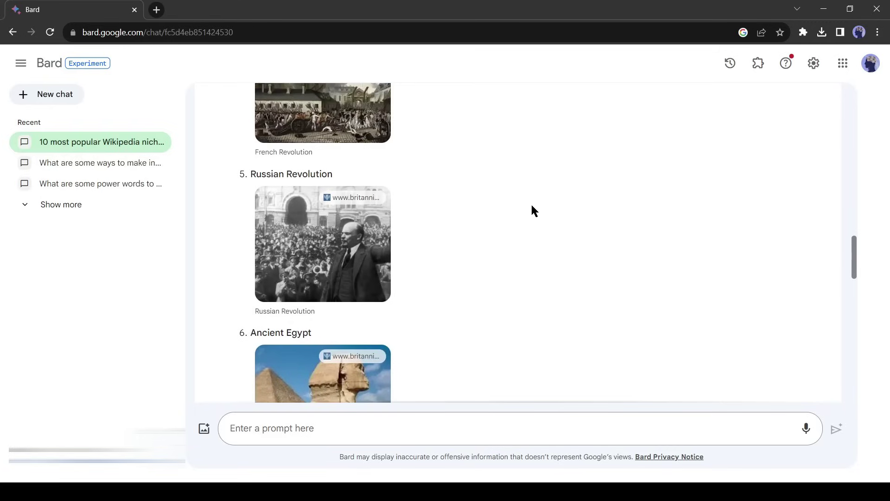
pyautogui.scroll(12, 533, 211)
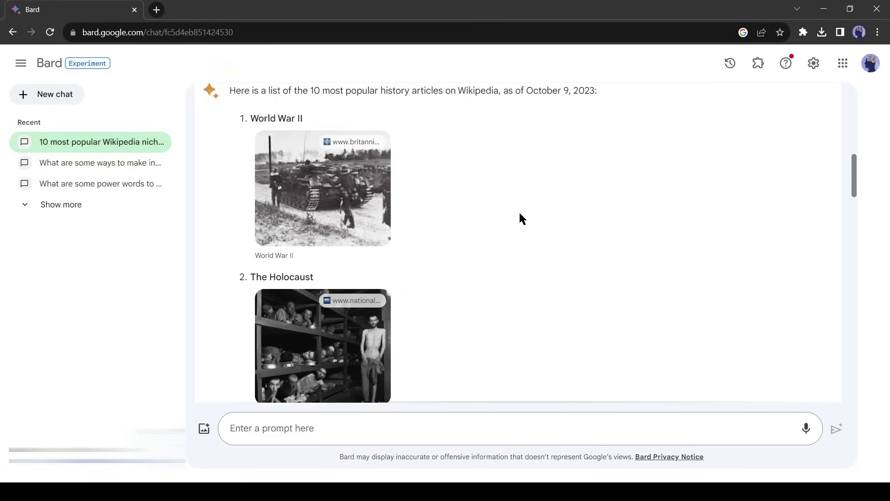
pyautogui.scroll(-1, 520, 214)
pyautogui.scroll(3, 481, 207)
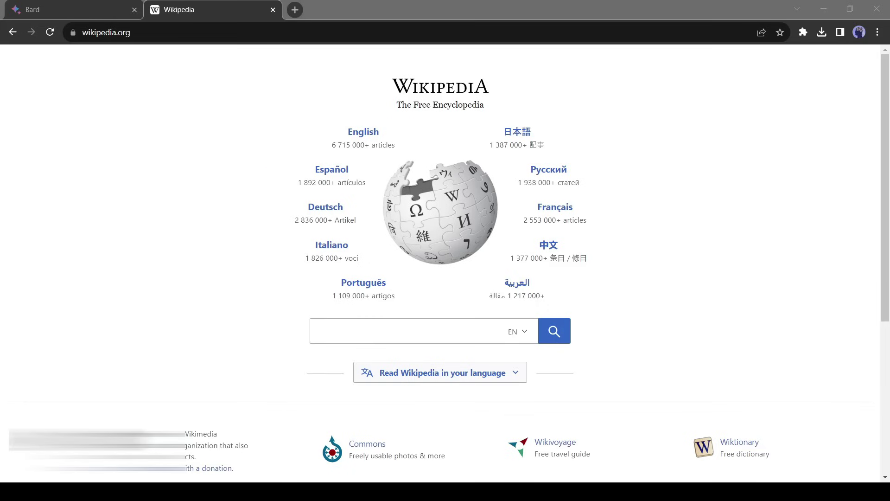
# Step: Search Wikipedia for 'World' and open the World War II article
pyautogui.click(350, 343)
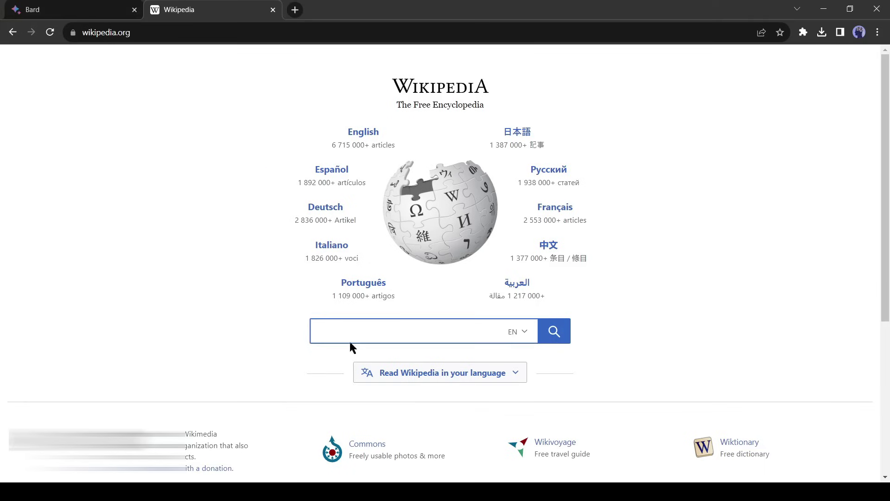
pyautogui.write('World')
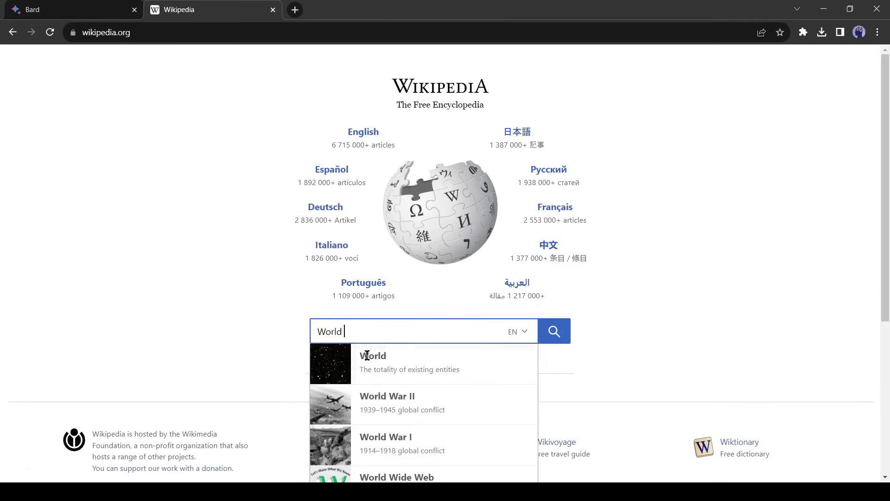
pyautogui.click(394, 401)
# Step: Copy the World War II article's web address and return to the Bard chat
pyautogui.scroll(-10, 728, 320)
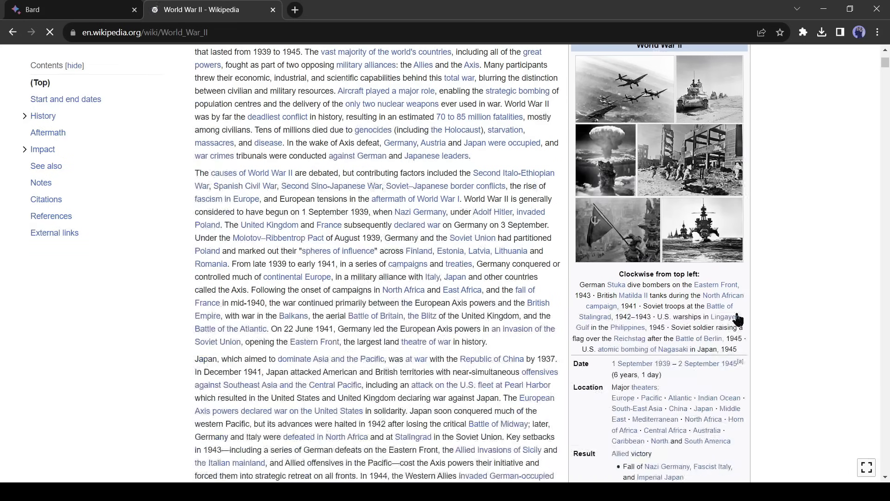
pyautogui.scroll(-20, 738, 319)
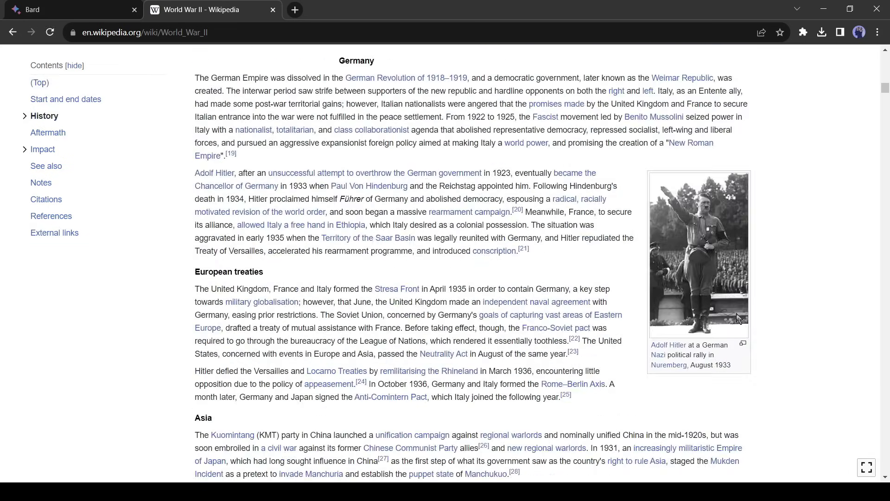
pyautogui.scroll(-7, 742, 311)
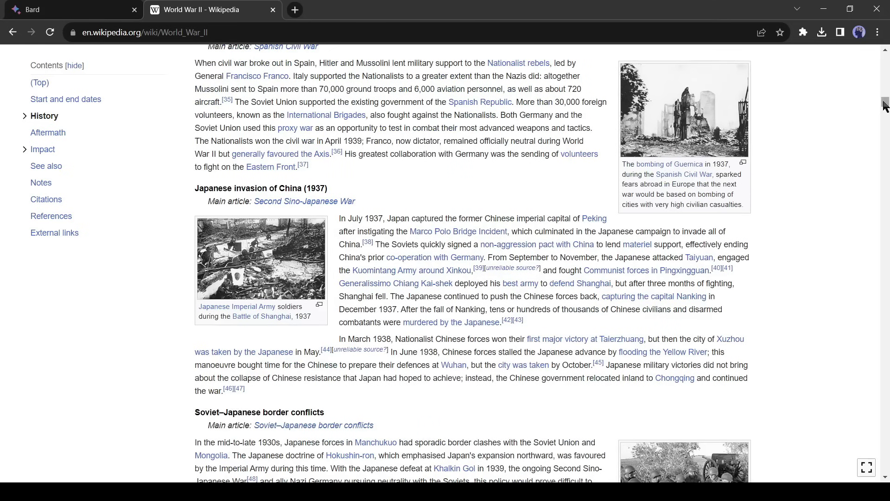
pyautogui.moveTo(886, 105); pyautogui.dragTo(880, 61)
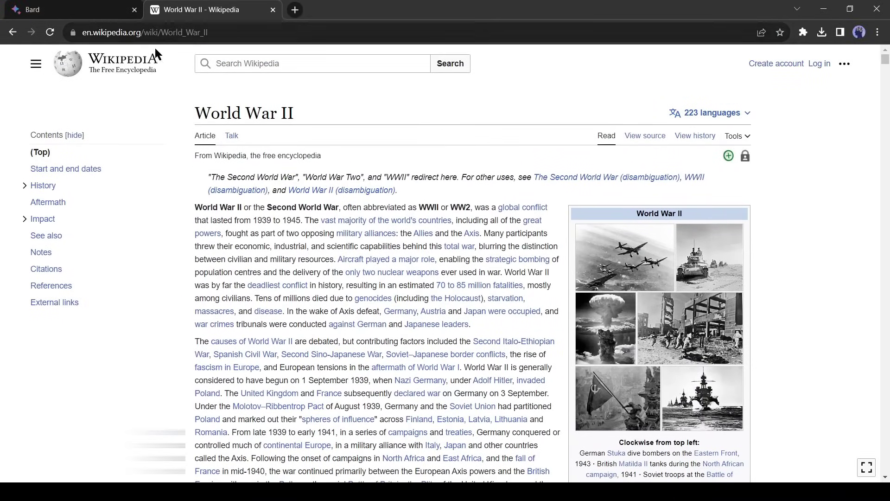
pyautogui.click(240, 37)
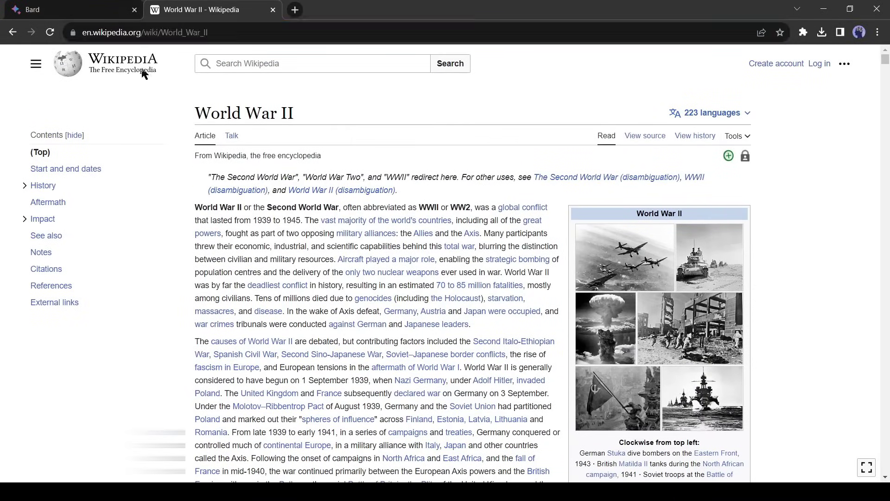
pyautogui.hotkey('ctrl', 'shift', 'Tab')
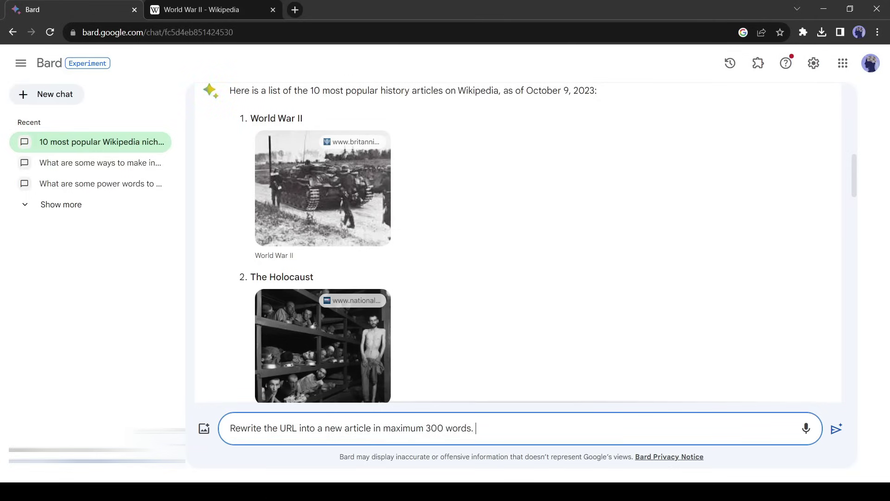
# Step: Send the 300-word rewrite request with the World War II link and listen to Bard's summary
pyautogui.press('Return')
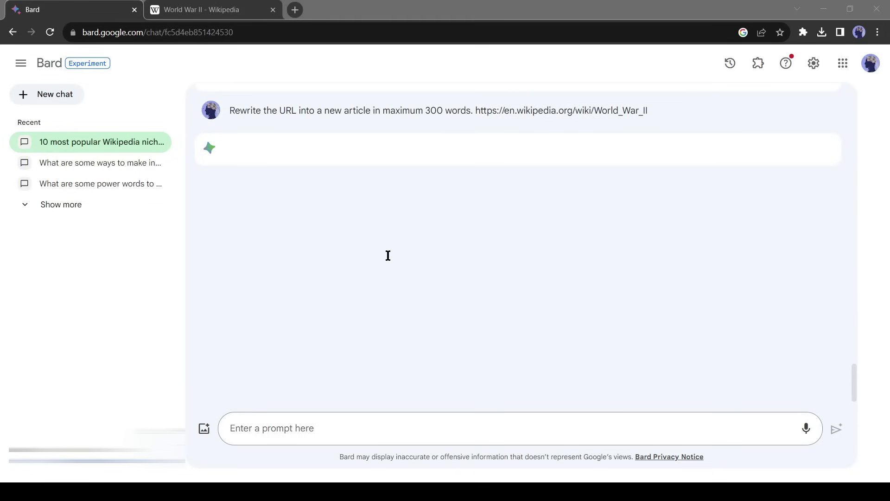
pyautogui.click(159, 410)
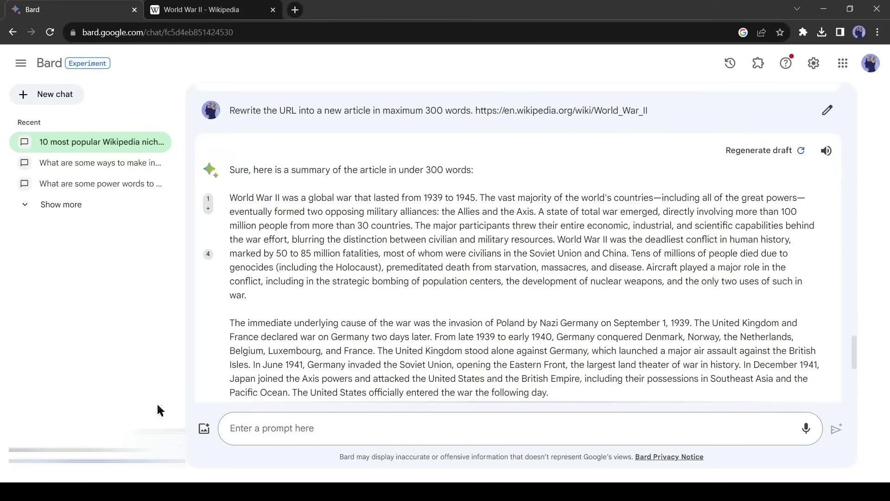
pyautogui.scroll(-5, 528, 231)
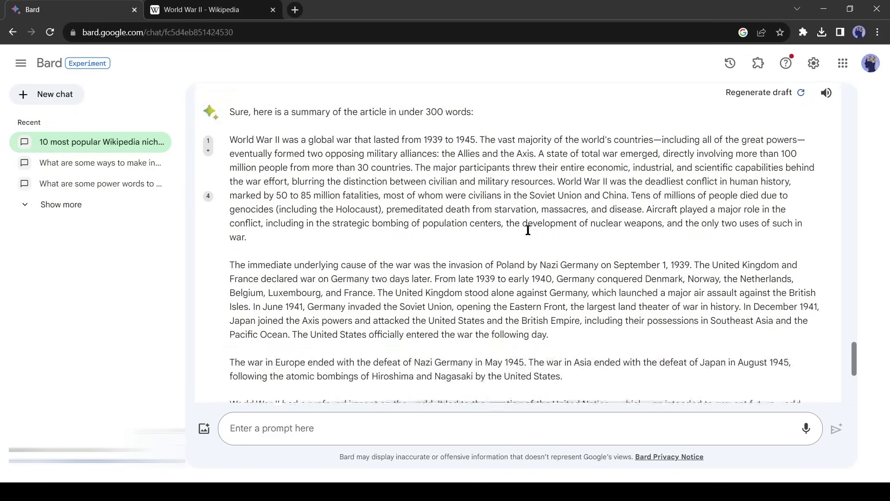
pyautogui.scroll(4, 350, 382)
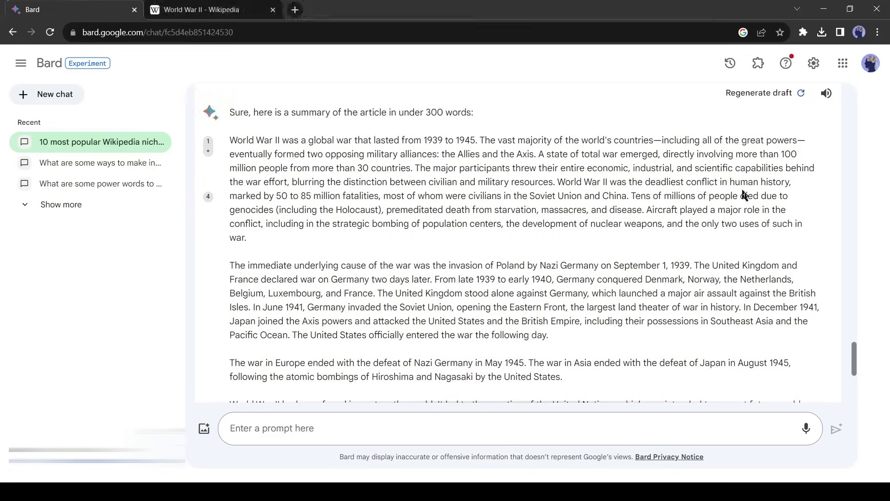
pyautogui.scroll(4, 618, 172)
pyautogui.scroll(-1, 786, 218)
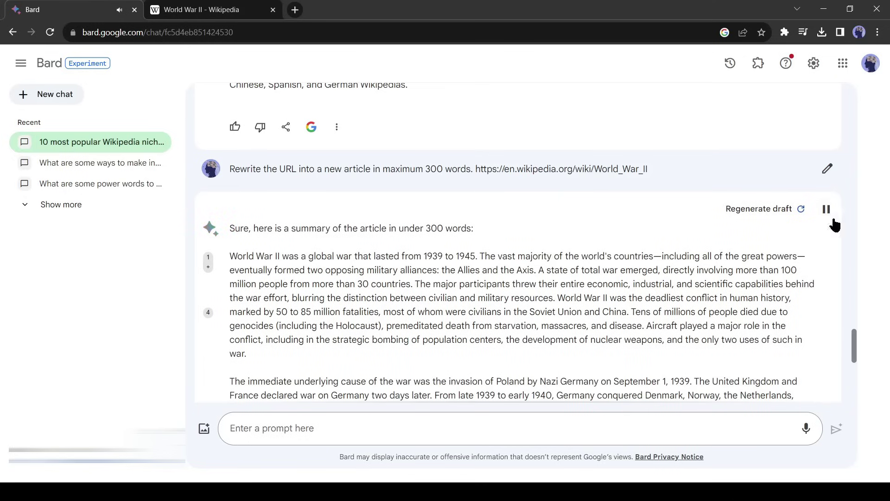
pyautogui.scroll(-1, 686, 262)
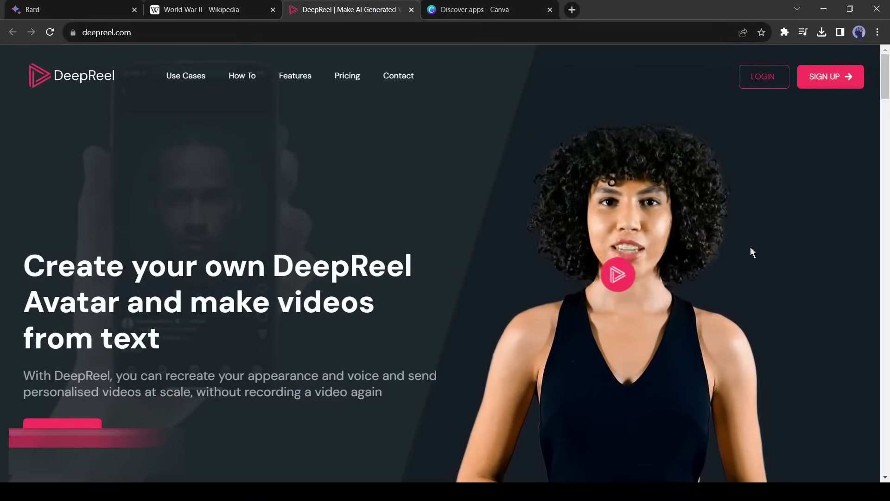
# Step: View the DeepReel AI Videos app details in Canva, then return to the DeepReel website
pyautogui.scroll(-15, 750, 247)
pyautogui.scroll(-20, 750, 246)
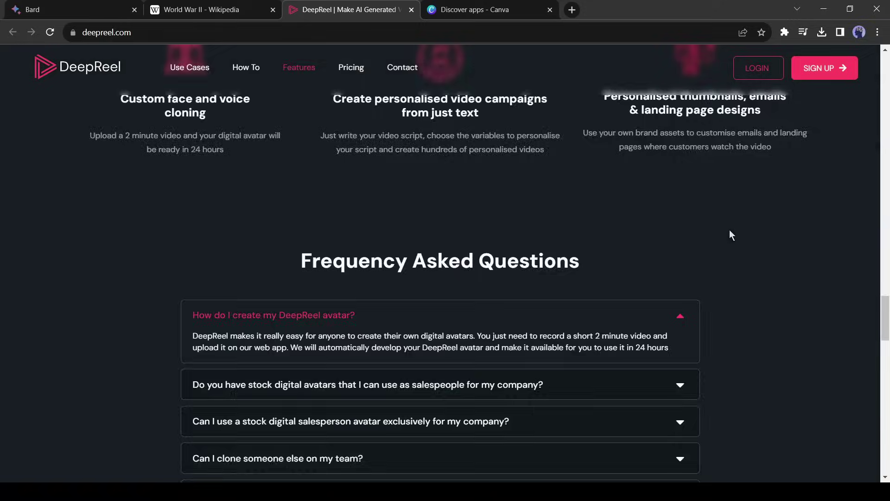
pyautogui.scroll(15, 732, 228)
pyautogui.scroll(10, 723, 227)
pyautogui.hotkey('ctrl', 'Tab')
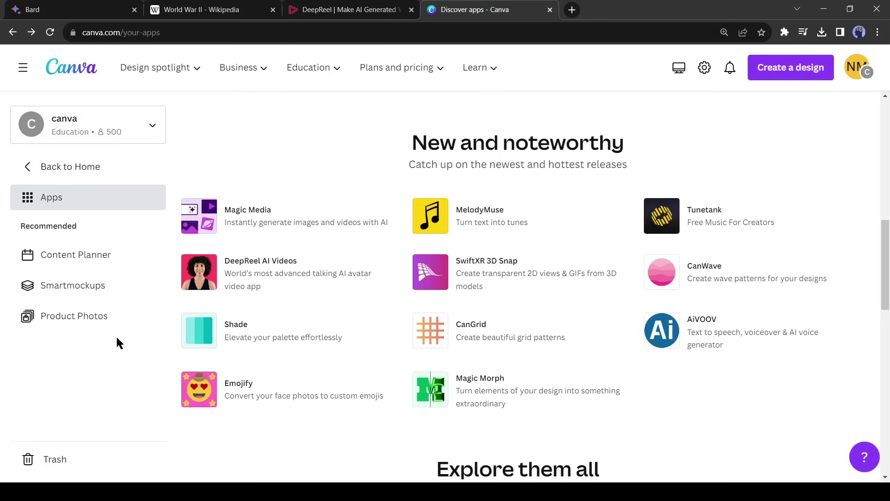
pyautogui.click(246, 276)
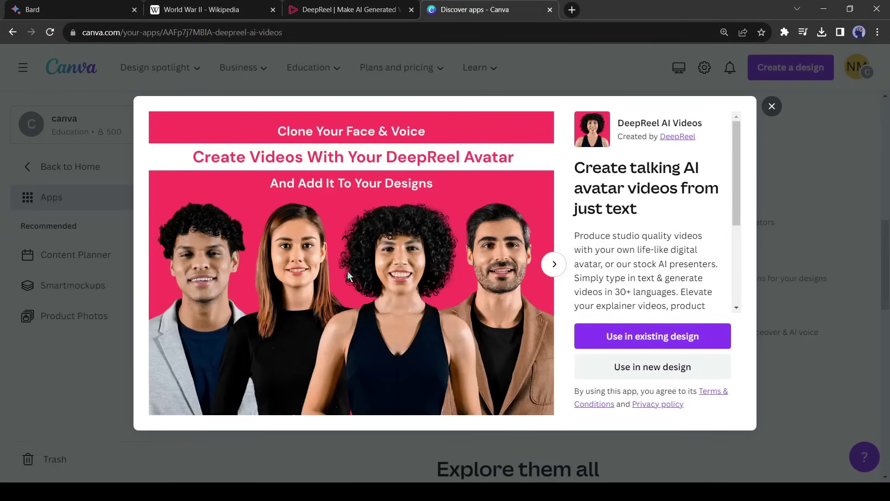
pyautogui.click(297, 5)
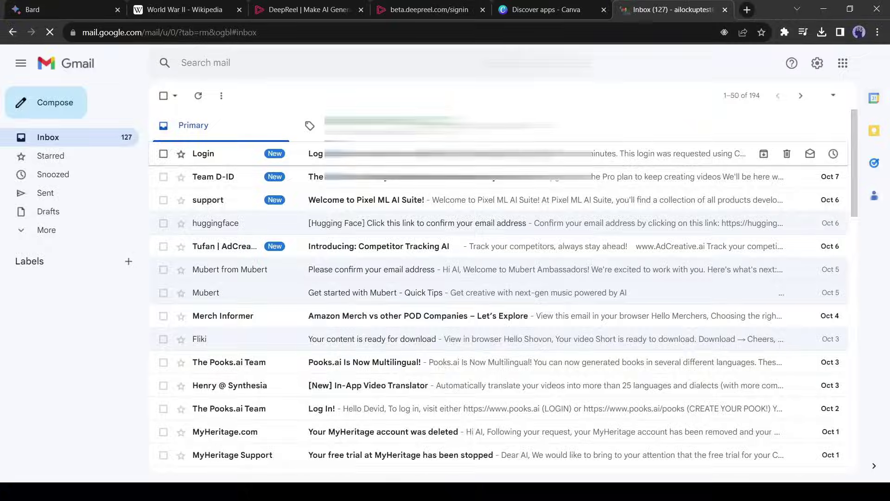
# Step: Copy the code from the 'Log in to DeepReel' email and paste it into DeepReel's code boxes
pyautogui.click(441, 153)
pyautogui.doubleClick(427, 324)
pyautogui.hotkey('ctrl', 'c')
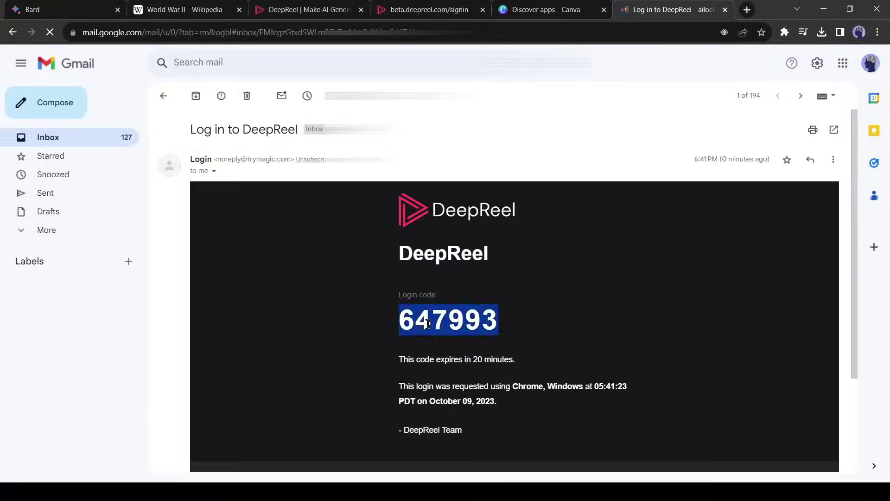
pyautogui.click(415, 3)
pyautogui.hotkey('ctrl', 'v')
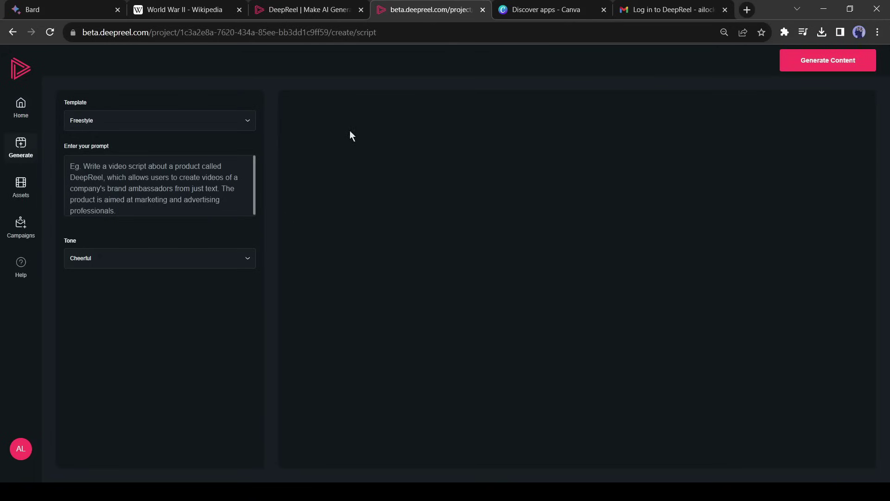
# Step: Keep the Freestyle template, enter the World War 2 YouTube intro prompt, and choose Friendly tone
pyautogui.click(188, 126)
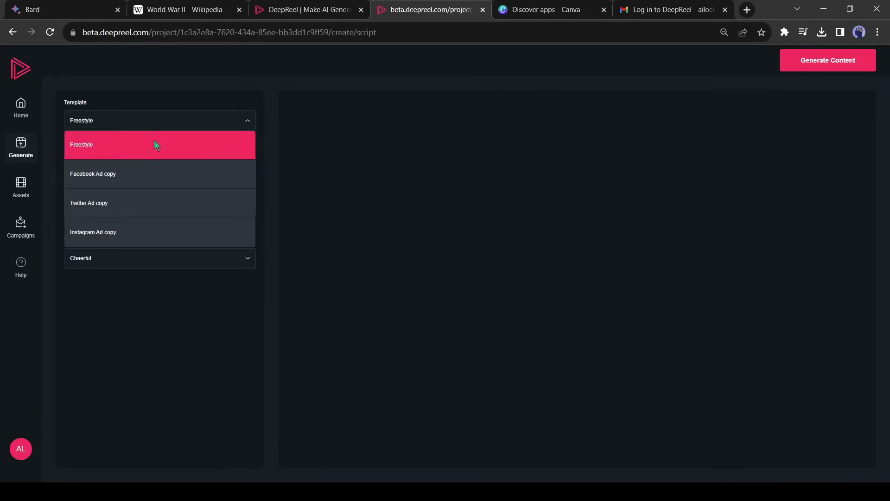
pyautogui.click(155, 145)
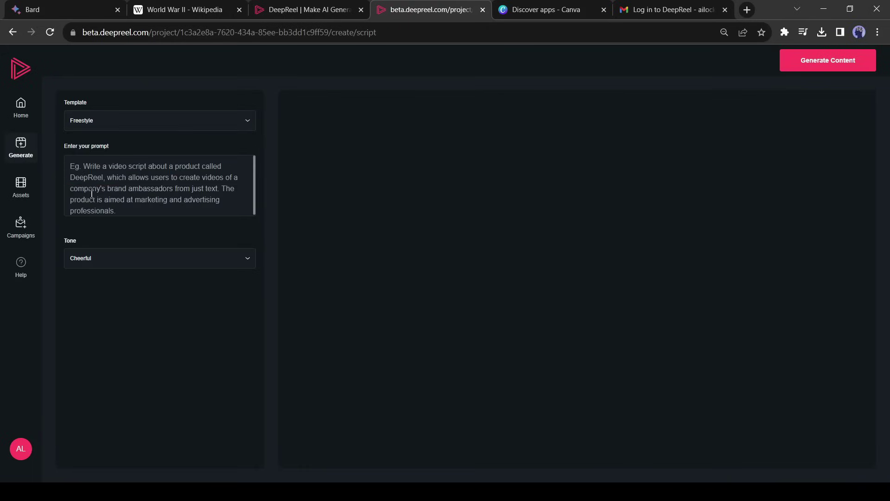
pyautogui.click(127, 172)
pyautogui.write('Write')
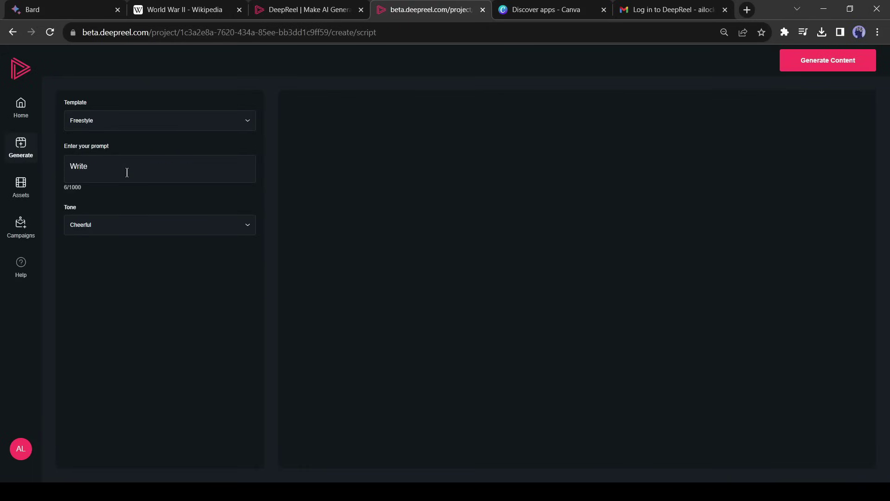
pyautogui.write(' a YouTube video intro script about World War 2')
pyautogui.click(173, 224)
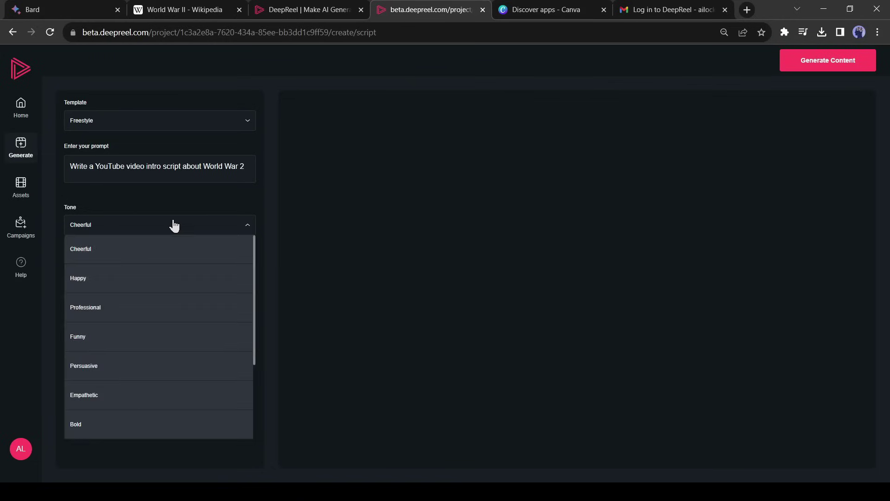
pyautogui.scroll(-2, 155, 330)
pyautogui.click(141, 365)
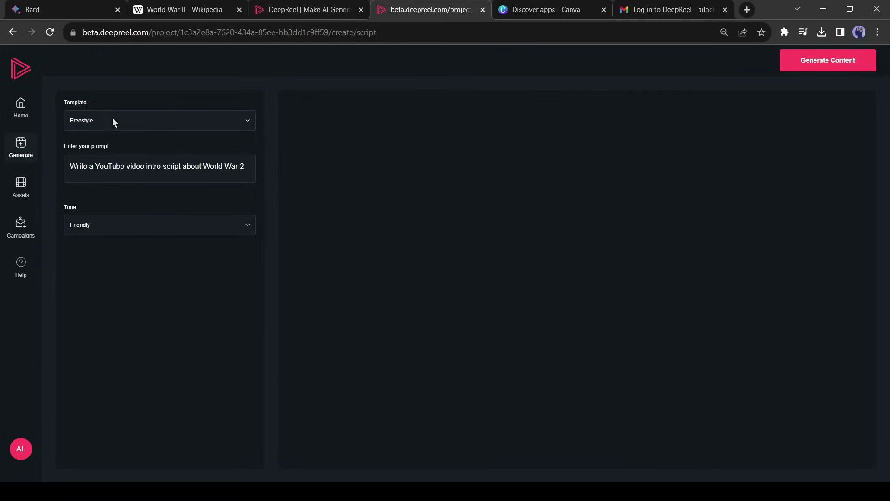
# Step: Generate the scripts, review them, and return to the Canva tab
pyautogui.click(832, 69)
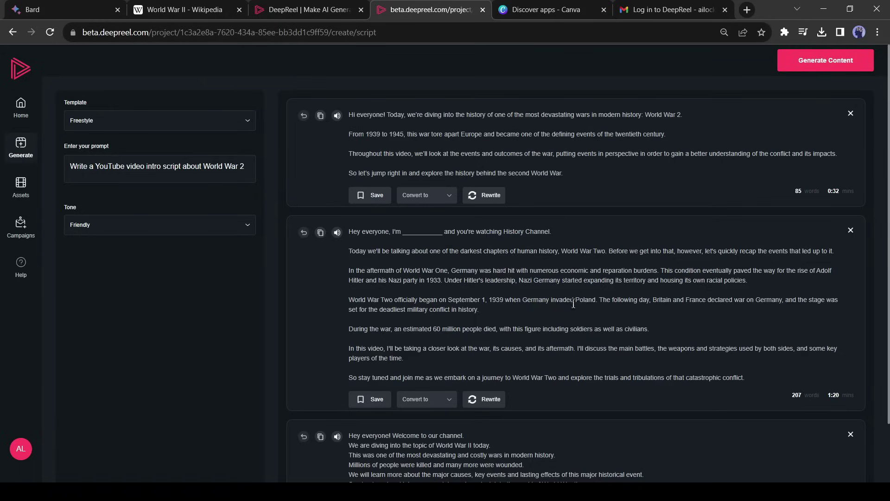
pyautogui.scroll(-2, 526, 344)
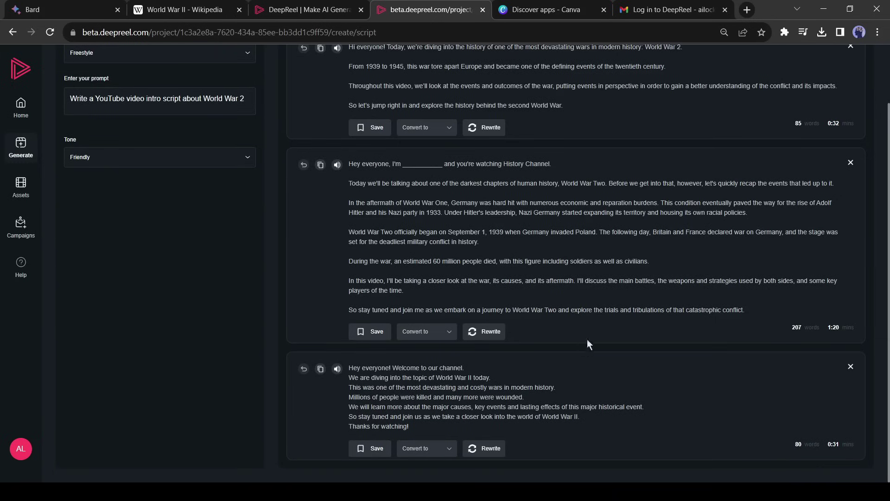
pyautogui.scroll(2, 532, 312)
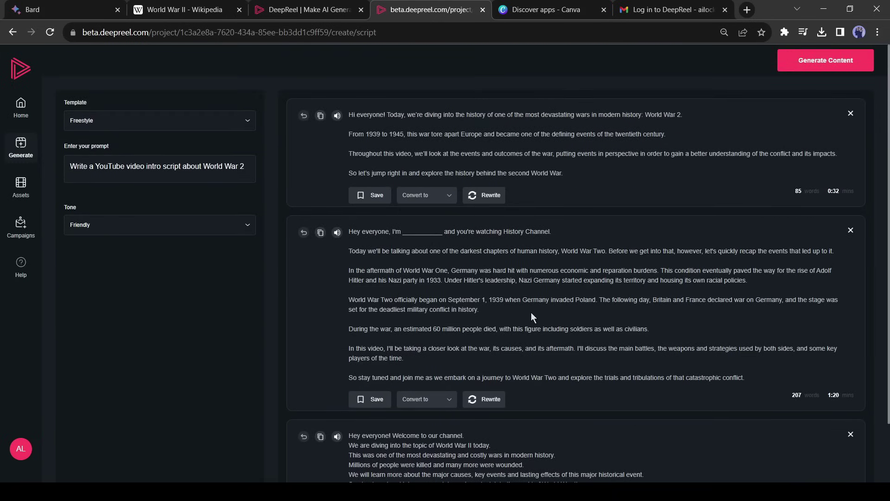
pyautogui.hotkey('ctrl', 'Tab')
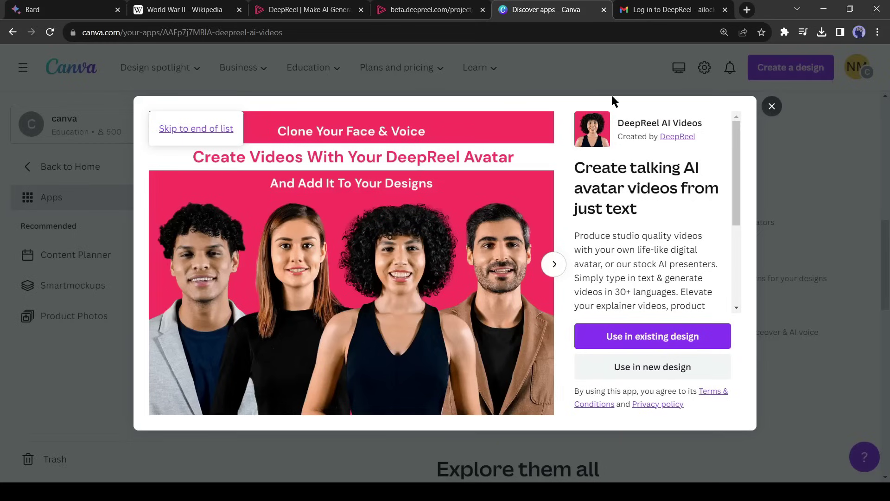
pyautogui.click(772, 106)
pyautogui.click(77, 78)
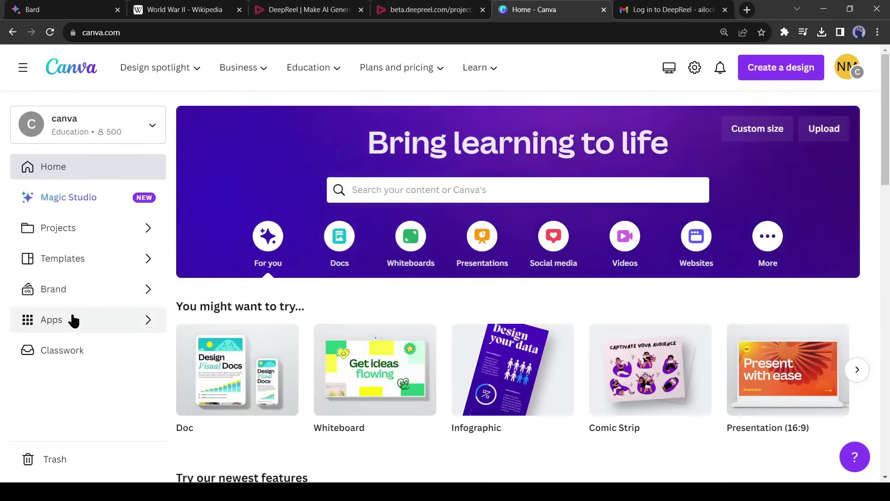
pyautogui.click(74, 320)
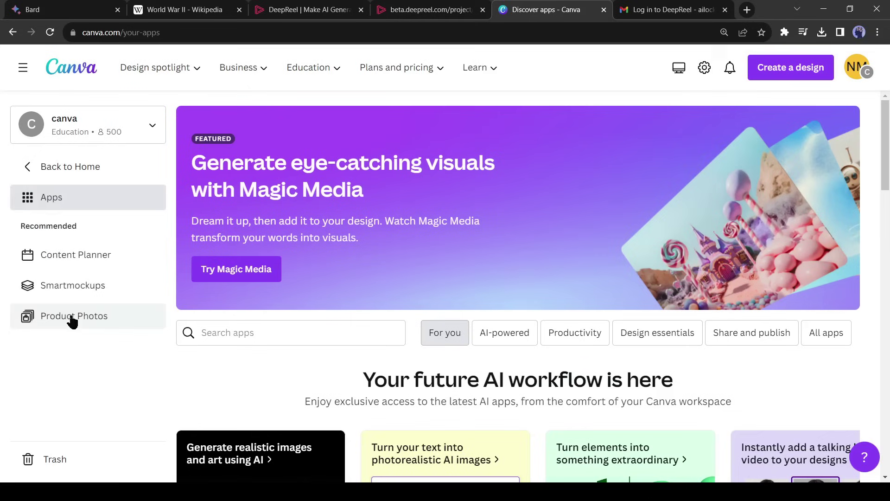
pyautogui.scroll(-10, 325, 222)
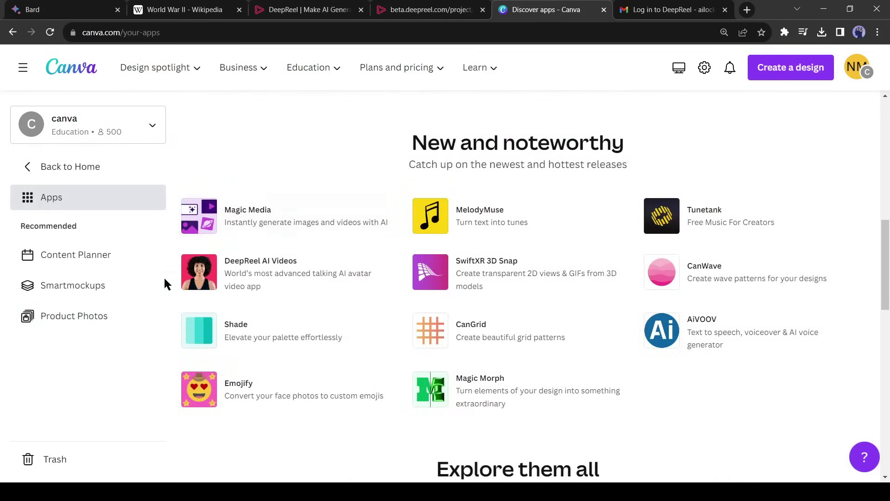
pyautogui.click(285, 273)
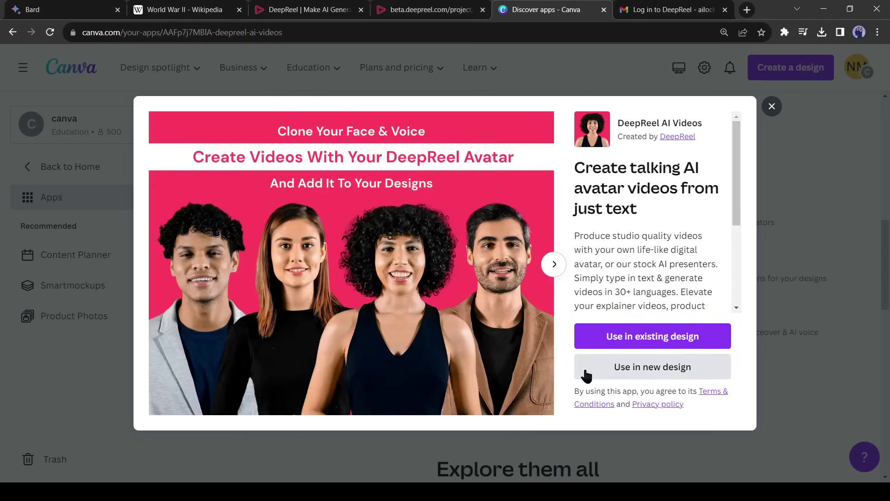
# Step: Use DeepReel AI Videos in a new 1920×1080 video design and start connecting the account
pyautogui.click(670, 371)
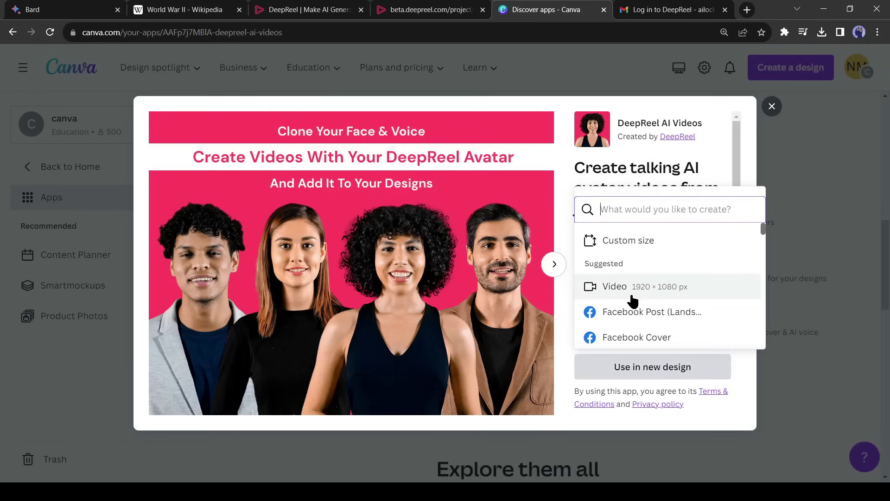
pyautogui.scroll(-3, 640, 307)
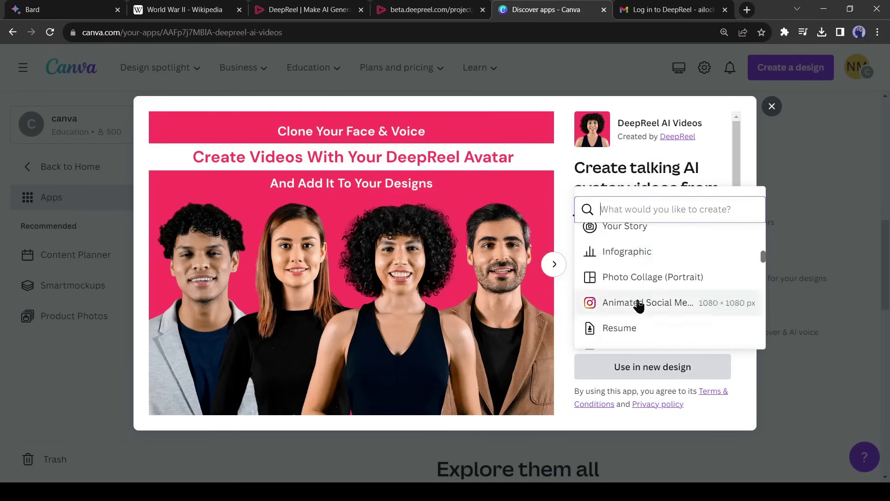
pyautogui.scroll(1, 649, 296)
pyautogui.scroll(-6, 662, 287)
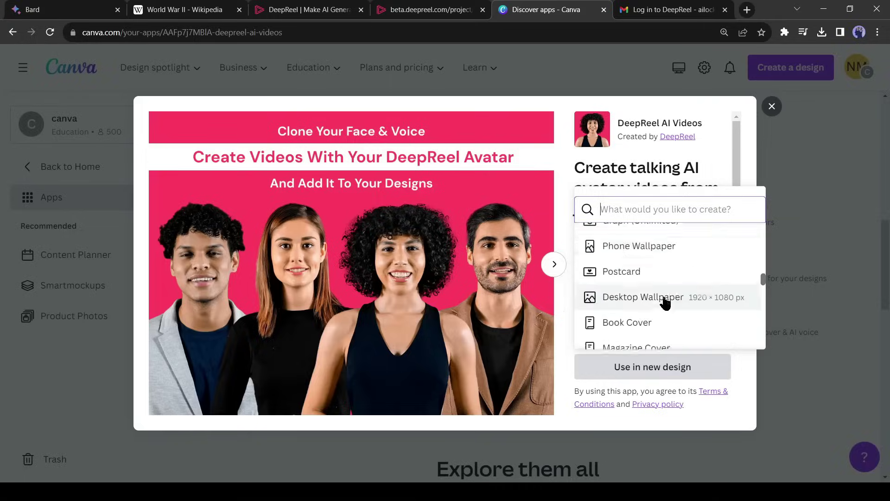
pyautogui.scroll(10, 667, 301)
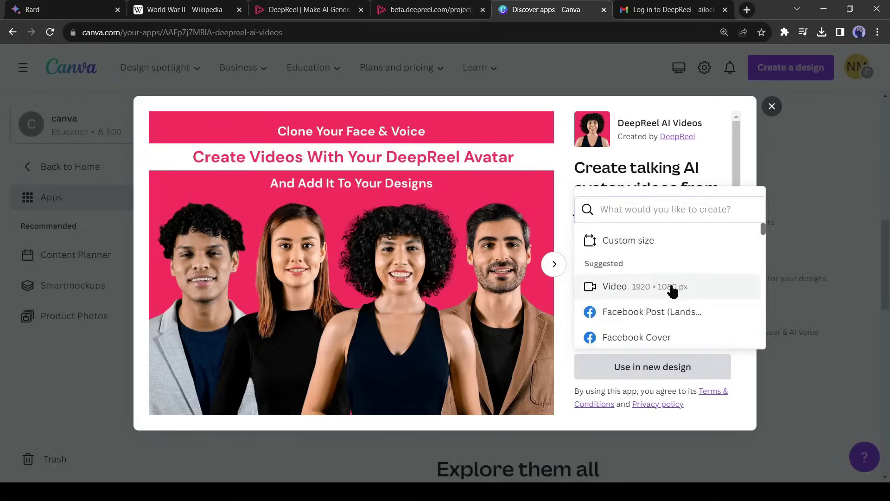
pyautogui.click(673, 290)
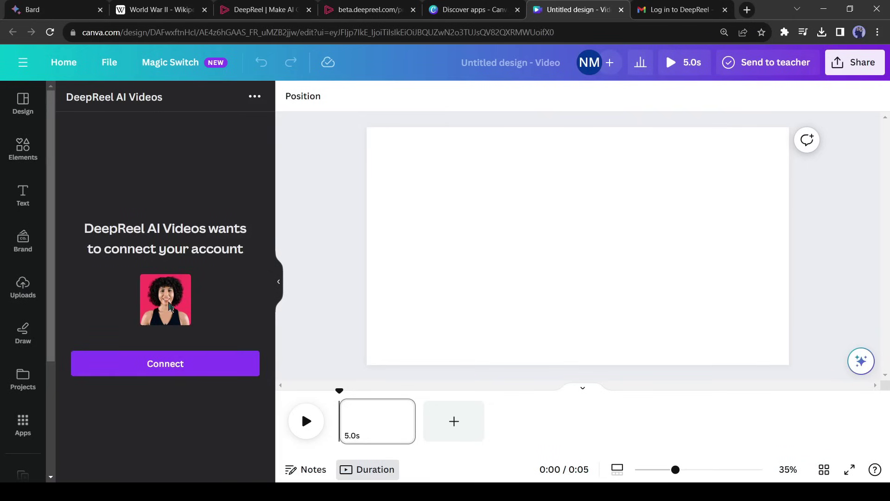
pyautogui.click(173, 369)
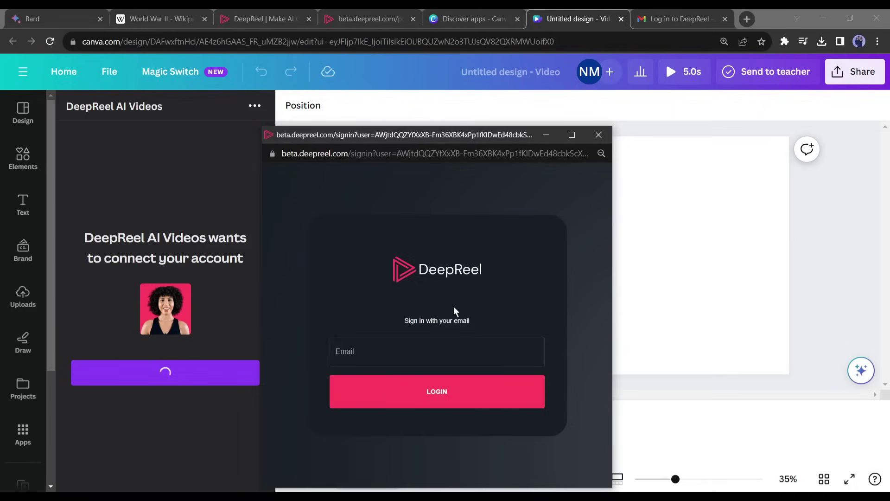
pyautogui.click(408, 343)
# Step: Enter the account e-mail, open the newest DeepReel login email in Gmail, and return to the popup
pyautogui.write('abcdcsej')
pyautogui.click(679, 18)
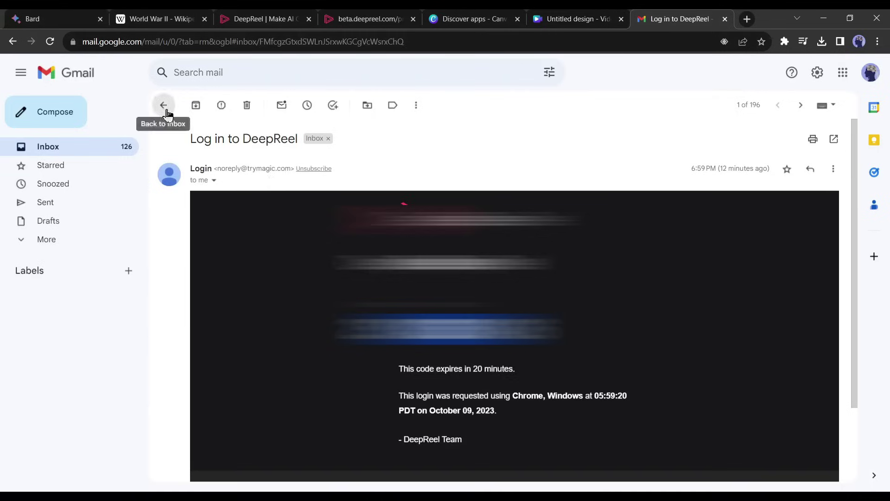
pyautogui.click(159, 104)
pyautogui.click(318, 160)
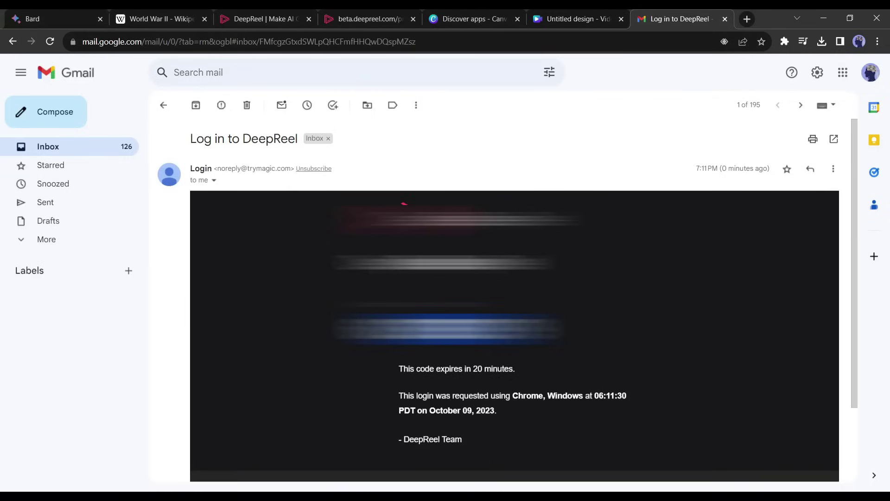
pyautogui.click(185, 454)
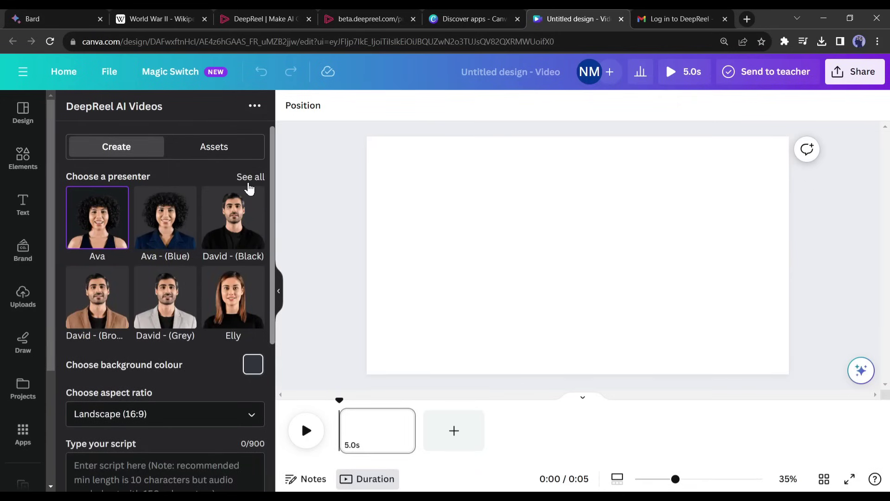
# Step: Choose Elly from the full list of DeepReel presenters
pyautogui.click(248, 182)
pyautogui.scroll(-2, 220, 318)
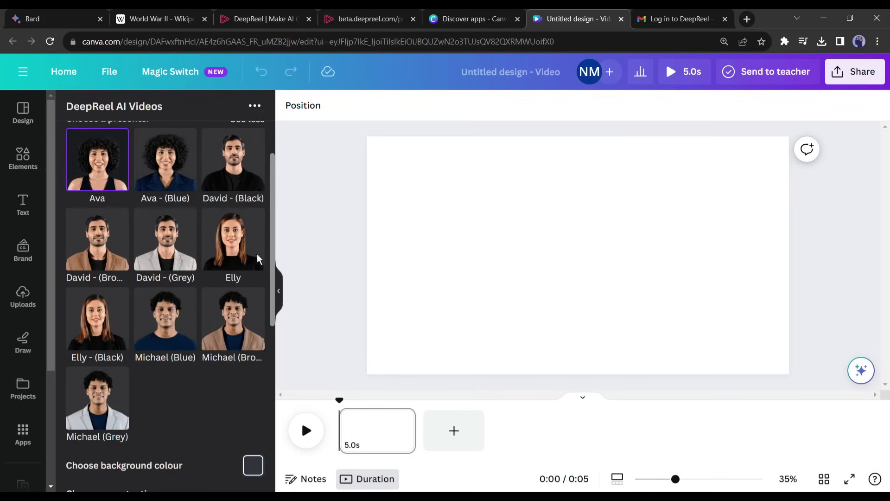
pyautogui.click(222, 255)
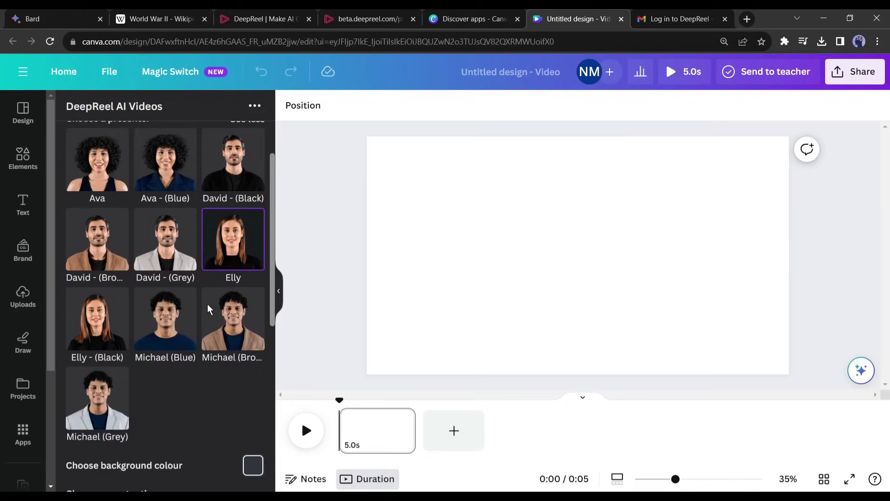
pyautogui.scroll(-2, 218, 352)
pyautogui.scroll(-2, 230, 418)
# Step: Set the avatar background to bright green and copy the World War 2 intro script
pyautogui.click(253, 349)
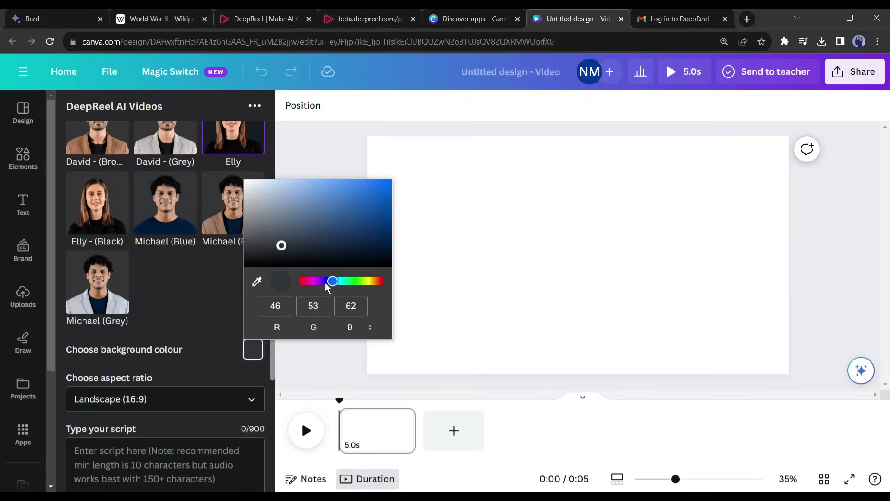
pyautogui.moveTo(330, 281); pyautogui.dragTo(351, 284)
pyautogui.moveTo(325, 209); pyautogui.dragTo(385, 179)
pyautogui.scroll(-6, 204, 417)
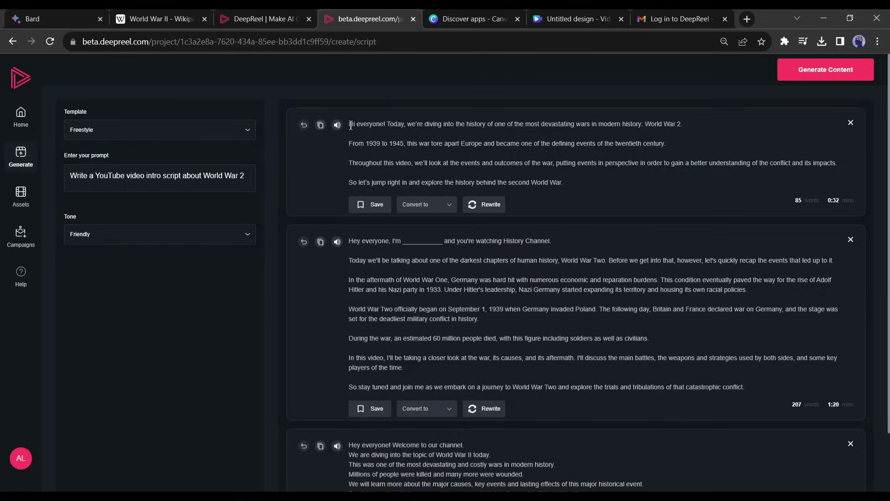
pyautogui.moveTo(348, 123); pyautogui.dragTo(594, 150)
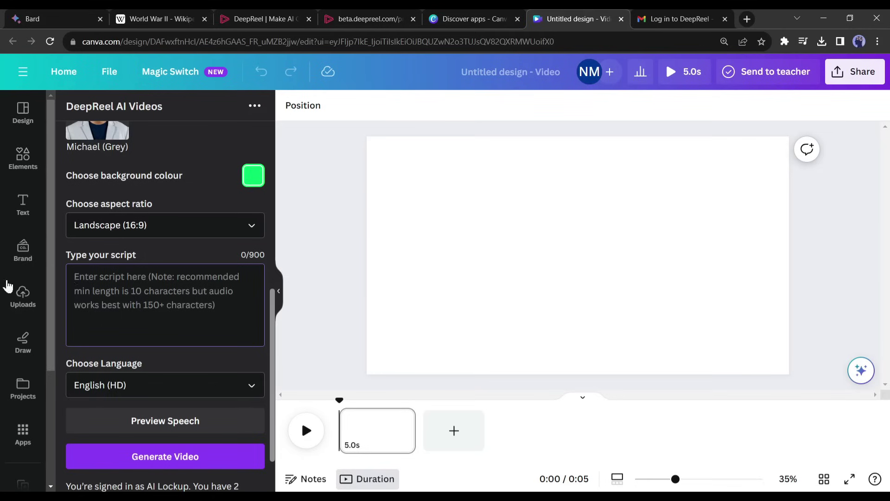
pyautogui.click(145, 278)
# Step: Paste the World War 2 intro script and set the voice language to English (HQ)
pyautogui.hotkey('ctrl', 'v')
pyautogui.scroll(5, 183, 308)
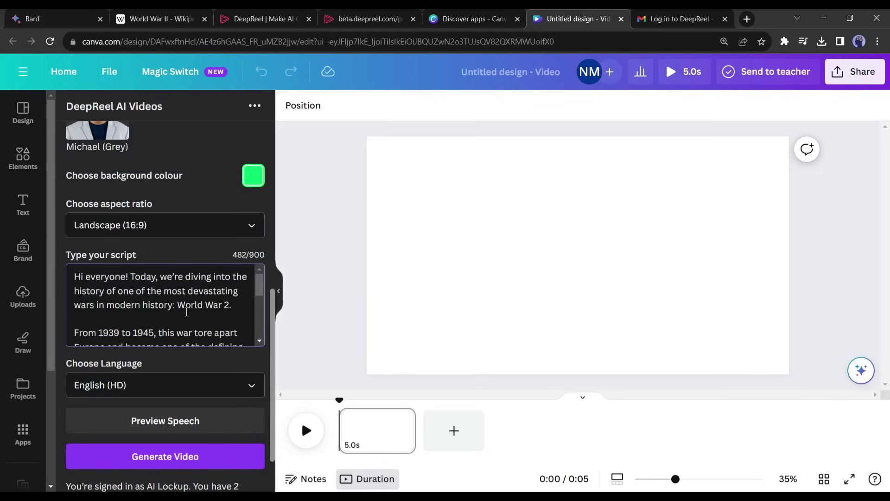
pyautogui.scroll(-1, 193, 334)
pyautogui.click(197, 344)
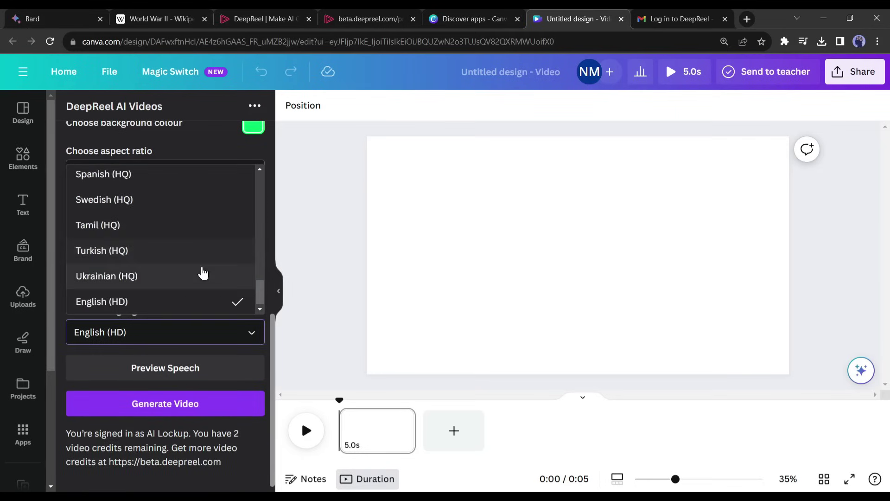
pyautogui.scroll(5, 202, 292)
pyautogui.scroll(3, 202, 291)
pyautogui.scroll(-10, 202, 291)
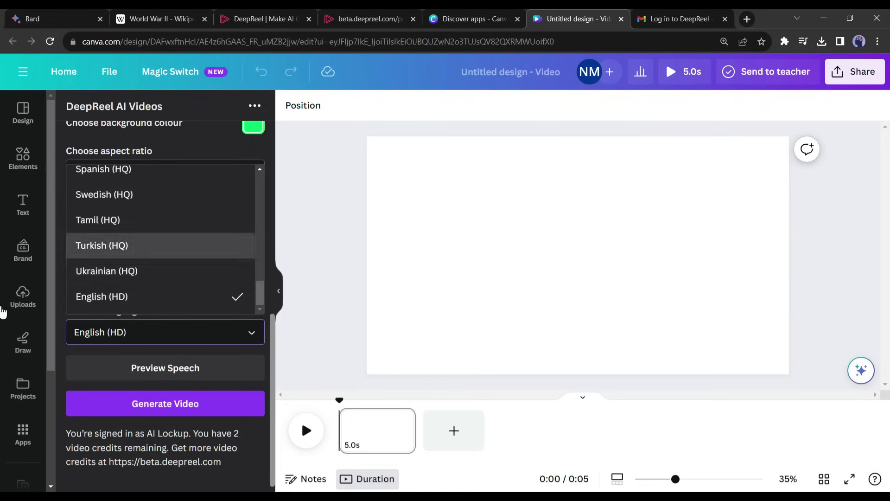
pyautogui.scroll(10, 215, 302)
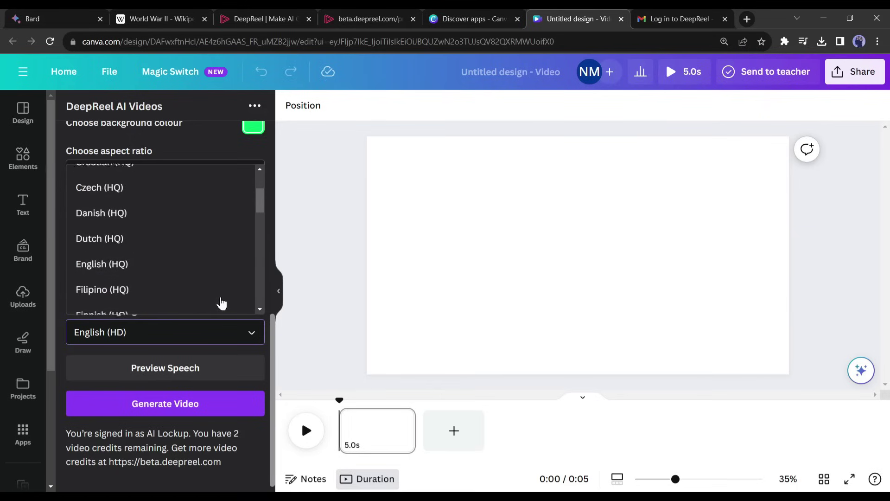
pyautogui.scroll(-3, 189, 213)
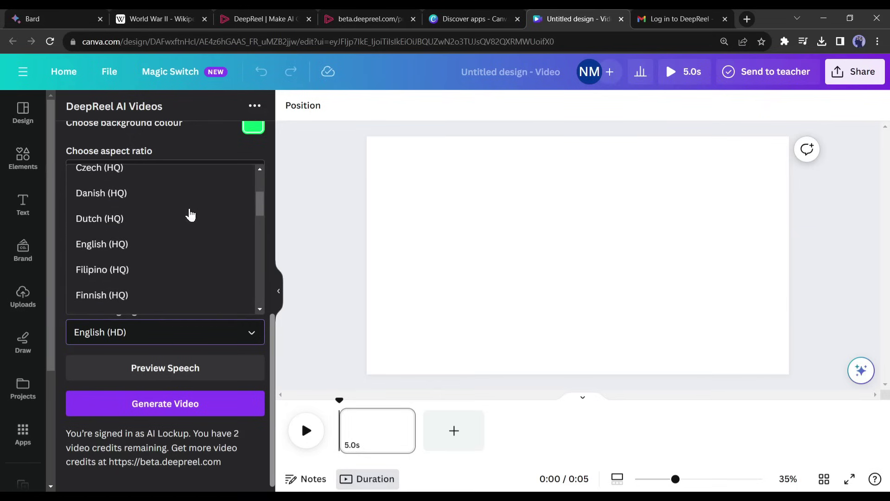
pyautogui.click(150, 244)
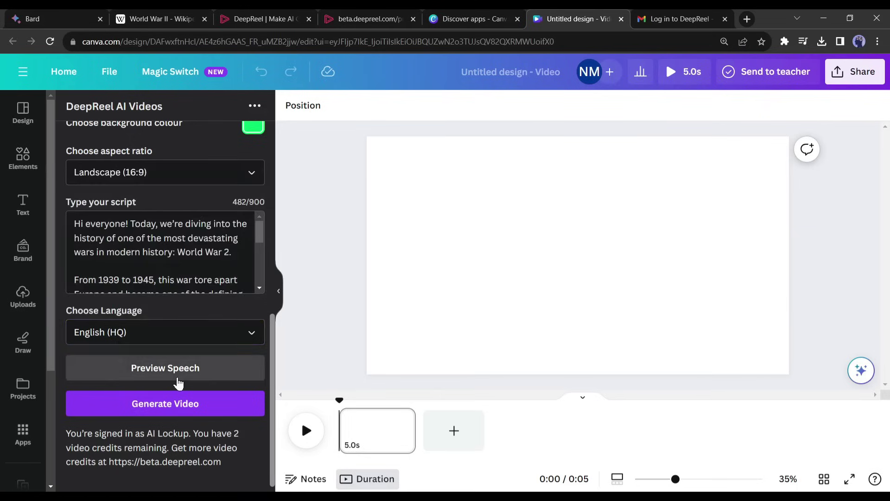
# Step: Preview the narrated speech and generate the Elly avatar video
pyautogui.click(171, 381)
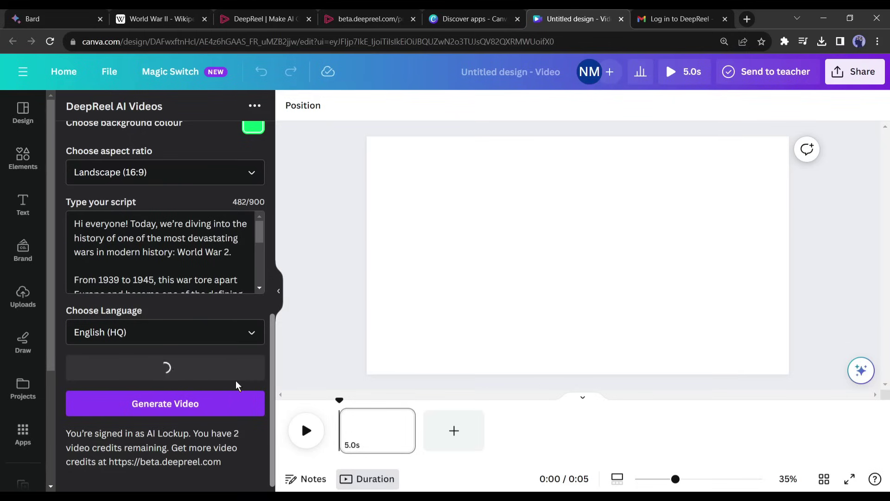
pyautogui.click(167, 404)
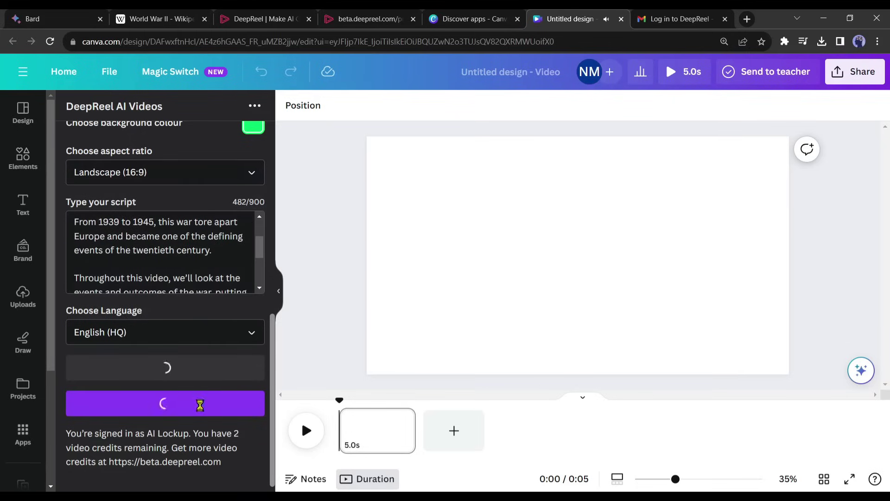
pyautogui.scroll(-3, 219, 282)
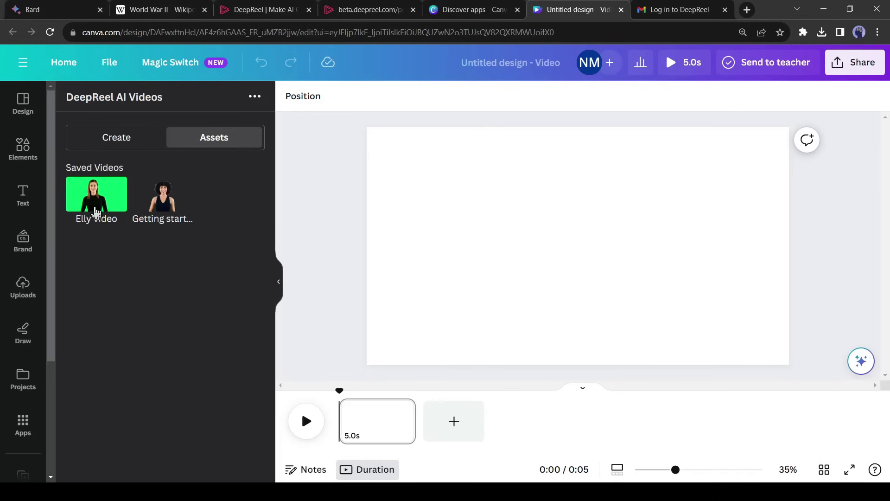
# Step: Place the Elly video on the page, stretched to fill the 1920×1080 canvas, and play it
pyautogui.click(83, 207)
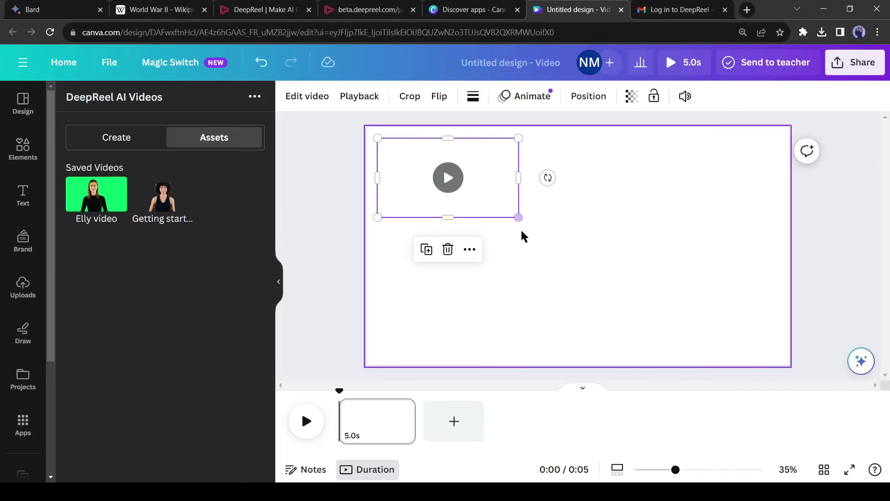
pyautogui.moveTo(518, 217); pyautogui.dragTo(817, 323)
pyautogui.moveTo(644, 258); pyautogui.dragTo(642, 256)
pyautogui.moveTo(778, 359); pyautogui.dragTo(790, 367)
pyautogui.click(575, 250)
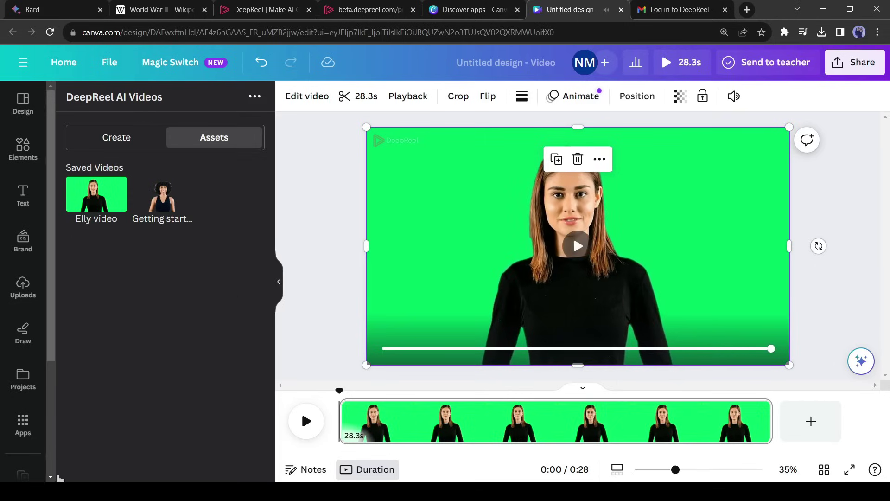
# Step: In Bard, select the summary's opening sentences through 'more than 30 countries.'
pyautogui.press('Escape')
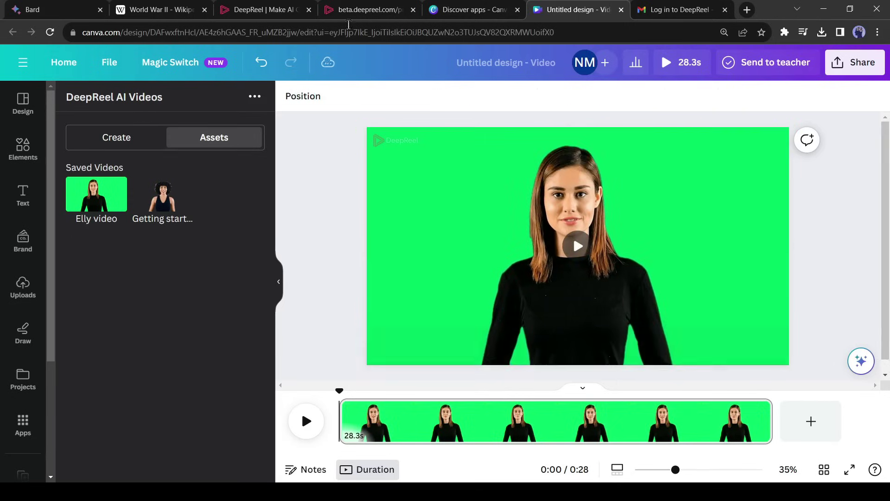
pyautogui.click(33, 9)
pyautogui.scroll(10, 301, 216)
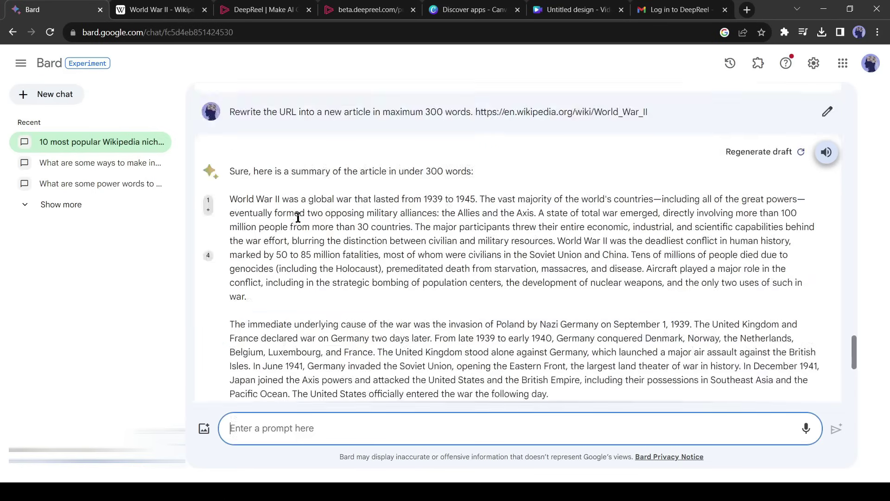
pyautogui.scroll(-3, 261, 274)
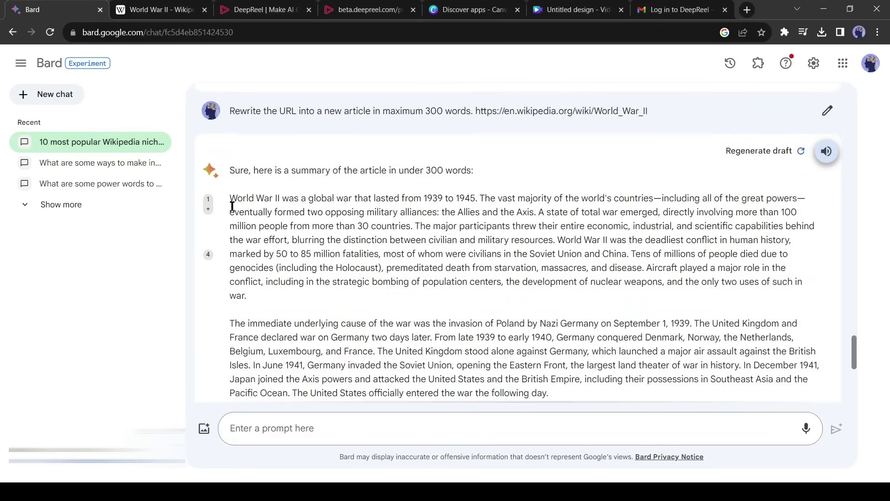
pyautogui.moveTo(230, 199); pyautogui.dragTo(415, 228)
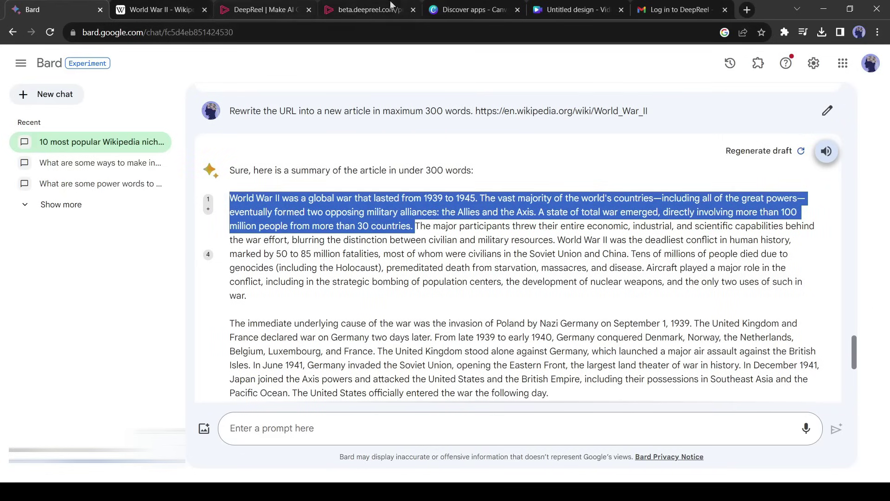
# Step: Start a new DeepReel avatar video in Canva with Elly as the presenter
pyautogui.click(538, 6)
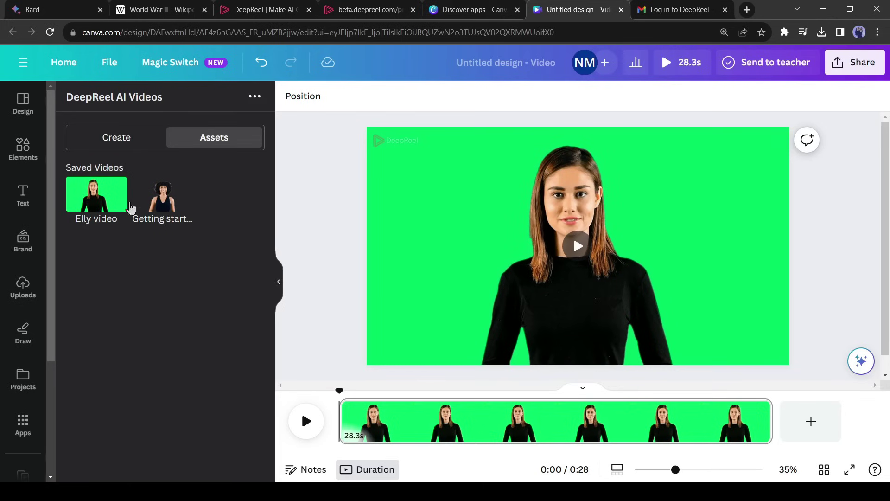
pyautogui.click(117, 138)
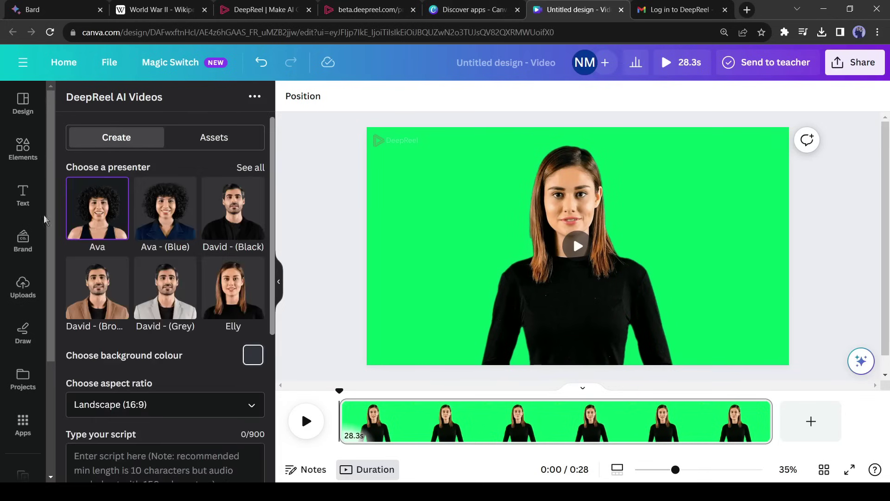
pyautogui.scroll(-2, 230, 273)
pyautogui.scroll(2, 245, 246)
pyautogui.click(248, 168)
pyautogui.click(234, 295)
pyautogui.scroll(-7, 218, 315)
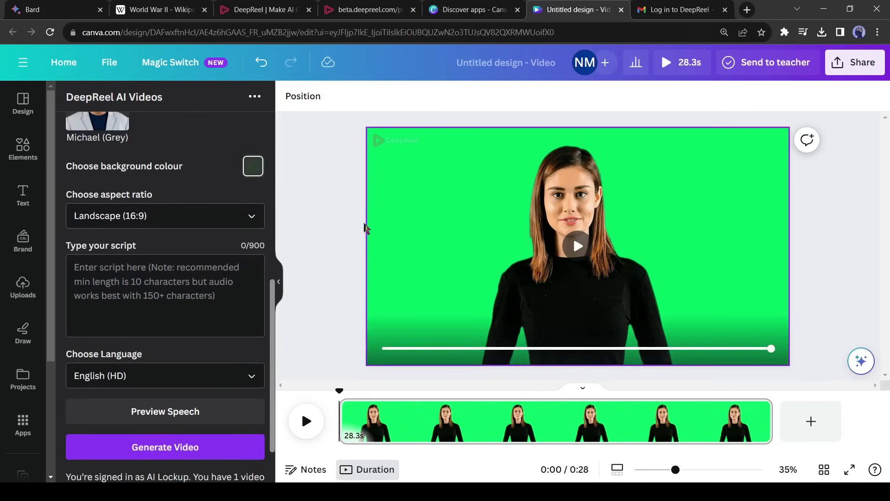
# Step: Paste the World War II summary as the script and generate the video
pyautogui.click(165, 271)
pyautogui.hotkey('ctrl', 'v')
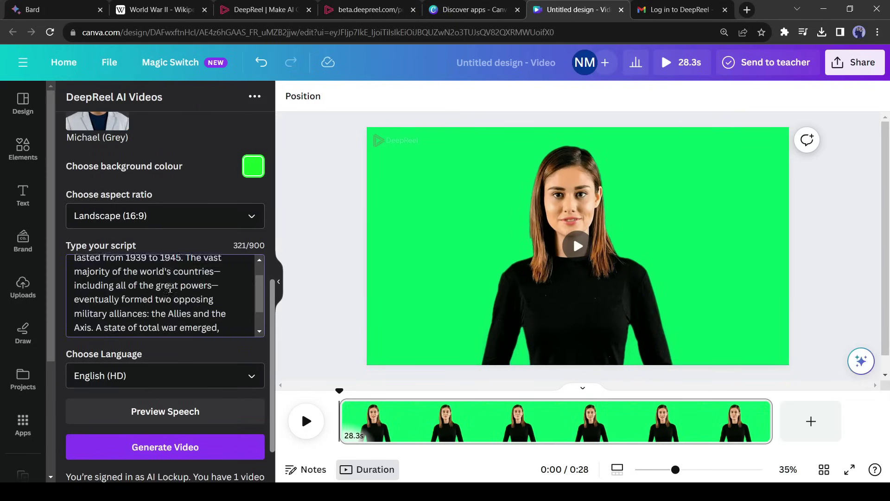
pyautogui.scroll(1, 165, 298)
pyautogui.scroll(-2, 167, 320)
pyautogui.scroll(1, 168, 332)
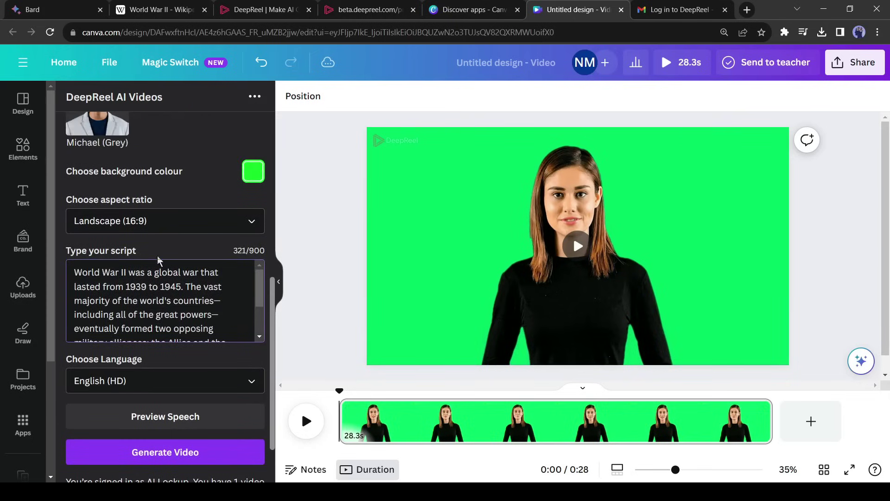
pyautogui.scroll(-1, 172, 371)
pyautogui.click(174, 407)
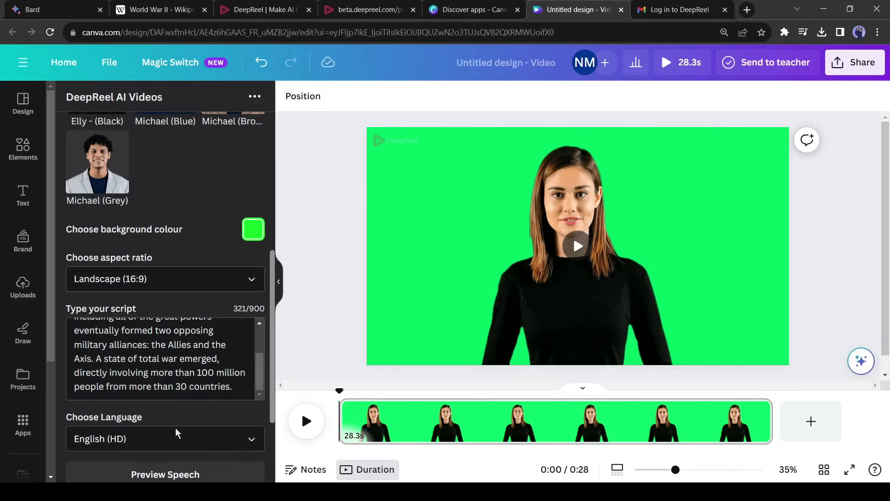
pyautogui.scroll(-2, 164, 216)
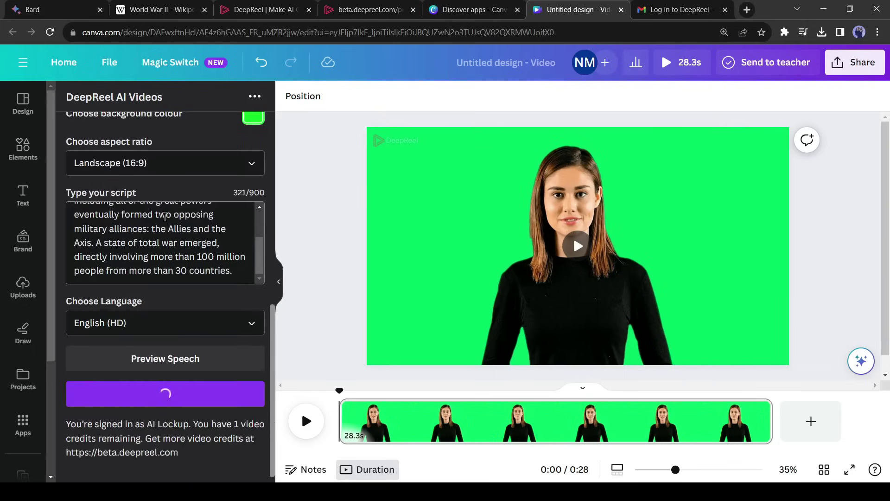
pyautogui.scroll(-2, 230, 225)
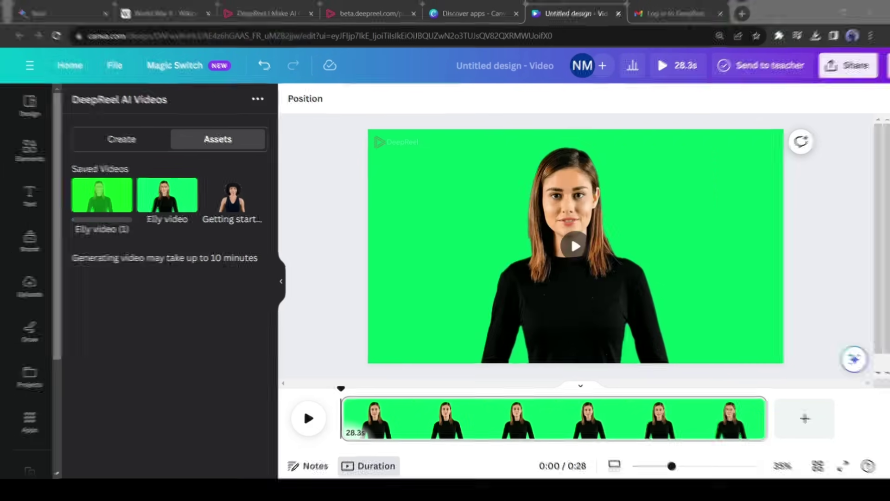
# Step: Add a blank page after the first clip and fill it with the saved Elly video (1)
pyautogui.click(575, 234)
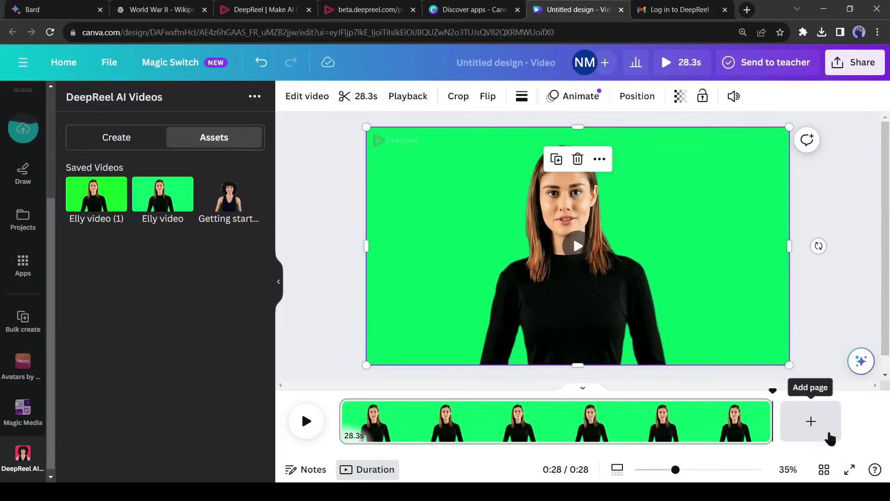
pyautogui.click(870, 402)
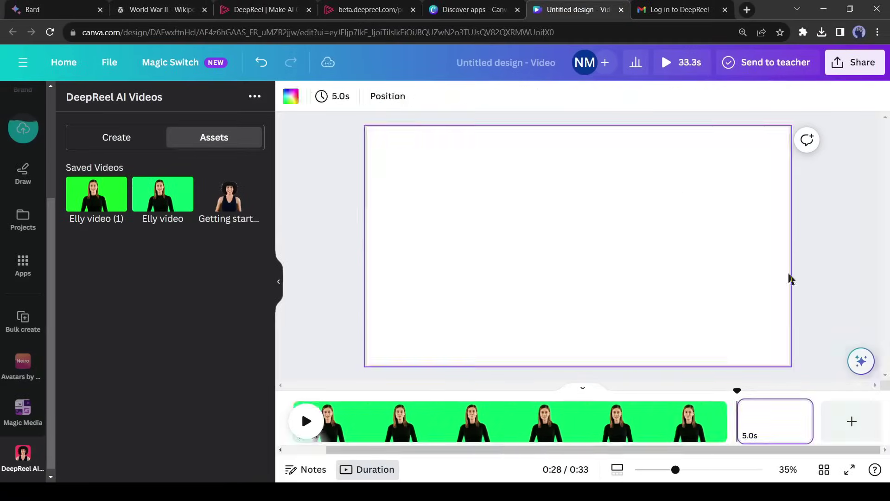
pyautogui.click(96, 207)
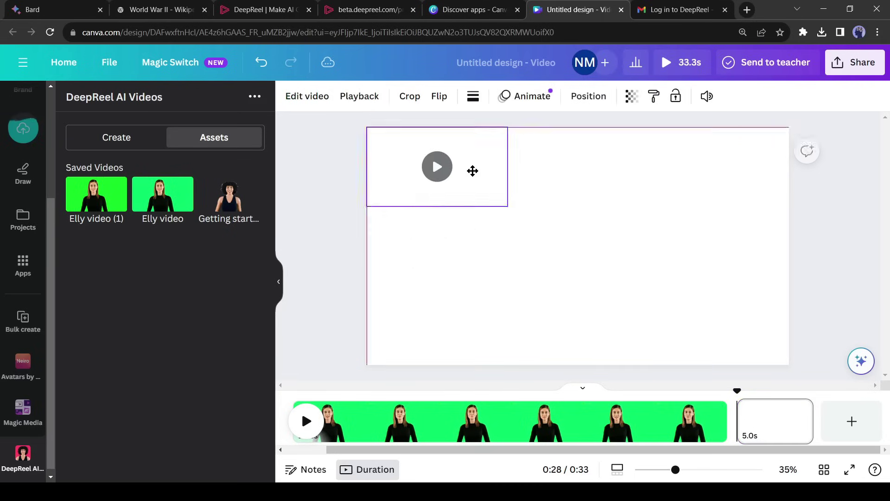
pyautogui.moveTo(509, 208); pyautogui.dragTo(789, 365)
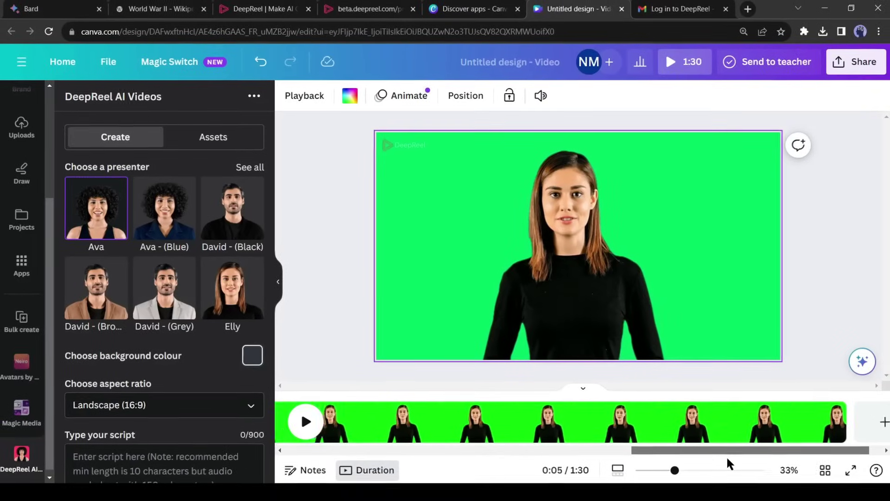
pyautogui.moveTo(659, 457); pyautogui.dragTo(334, 455)
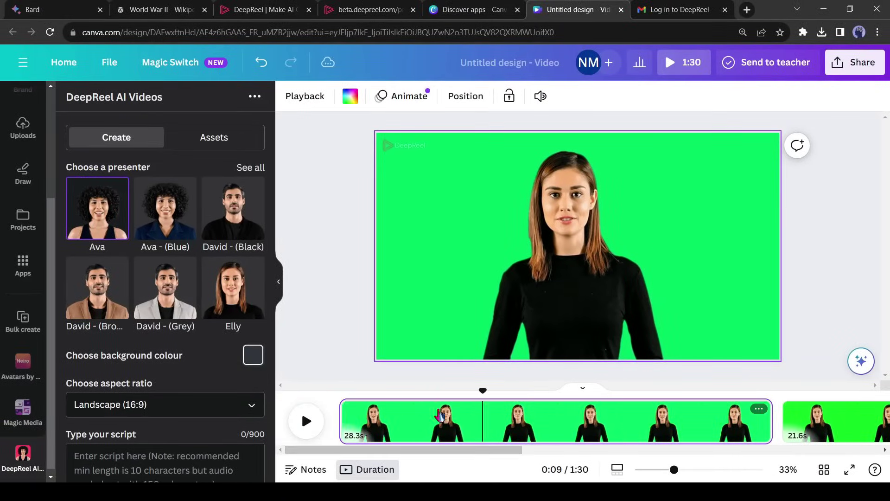
# Step: Apply Background Remover to both the 28.3-second and 40.5-second Elly avatar clips
pyautogui.click(590, 240)
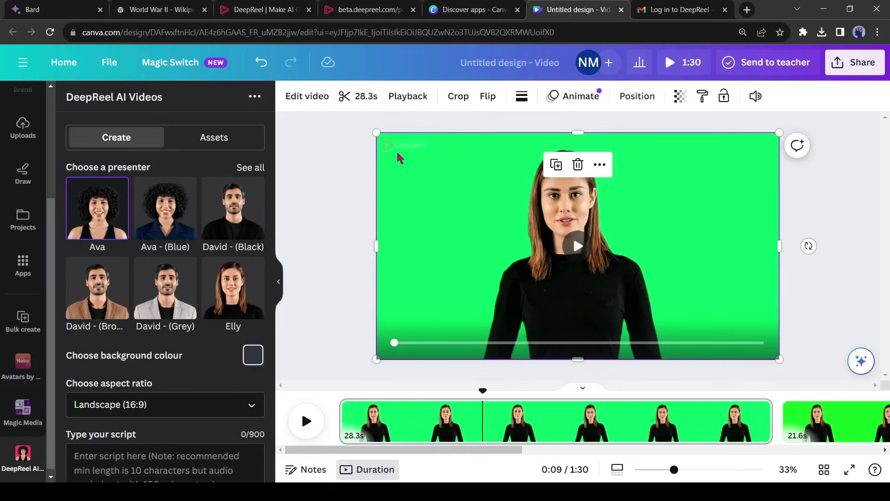
pyautogui.click(305, 98)
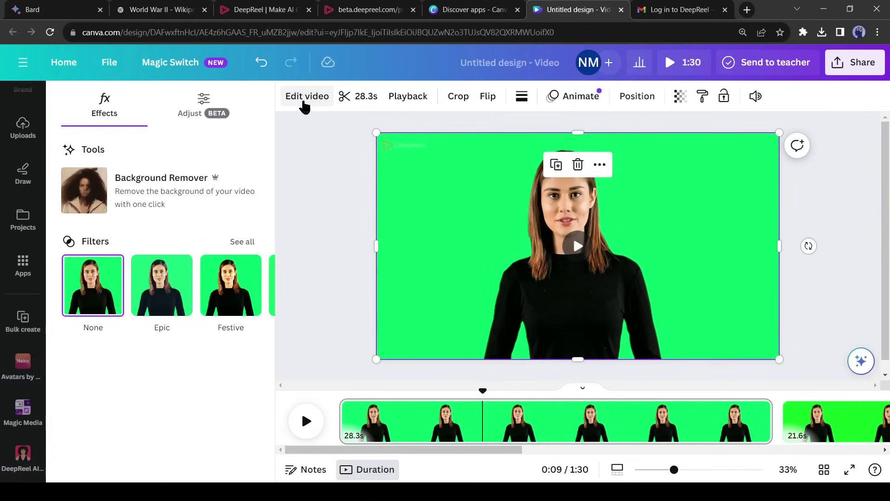
pyautogui.click(115, 189)
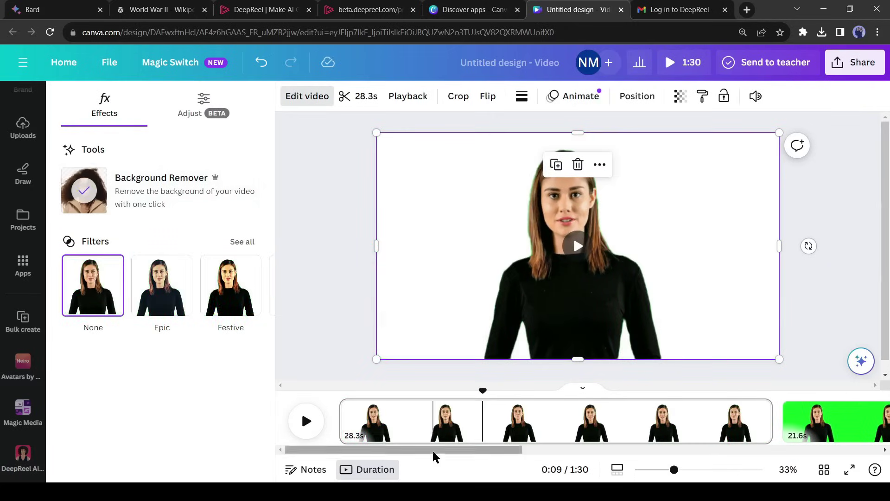
pyautogui.click(606, 419)
pyautogui.moveTo(433, 449); pyautogui.dragTo(683, 457)
pyautogui.click(583, 236)
pyautogui.click(305, 98)
pyautogui.click(149, 200)
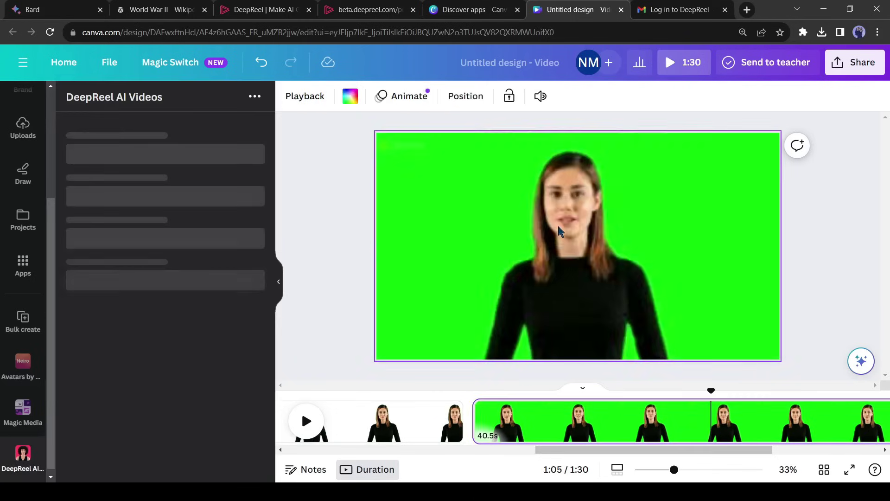
pyautogui.click(573, 235)
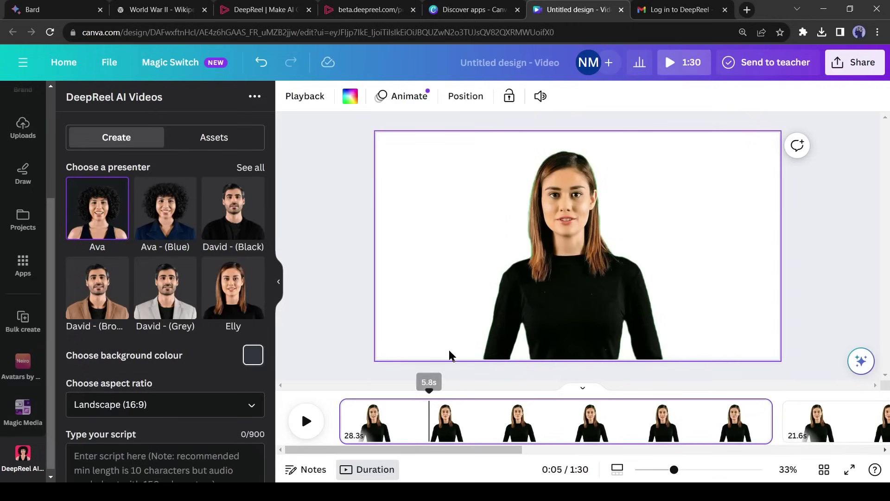
# Step: Search the Elements library for room background photos
pyautogui.scroll(3, 26, 149)
pyautogui.click(28, 155)
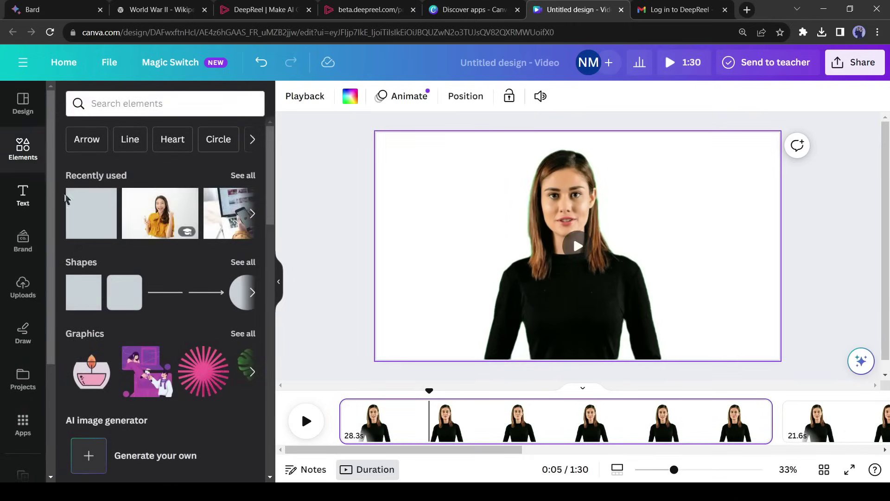
pyautogui.click(127, 101)
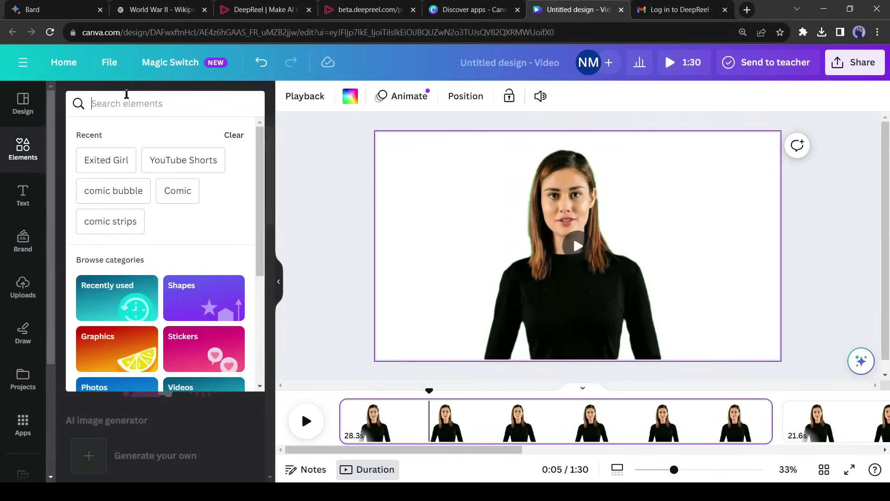
pyautogui.write('You')
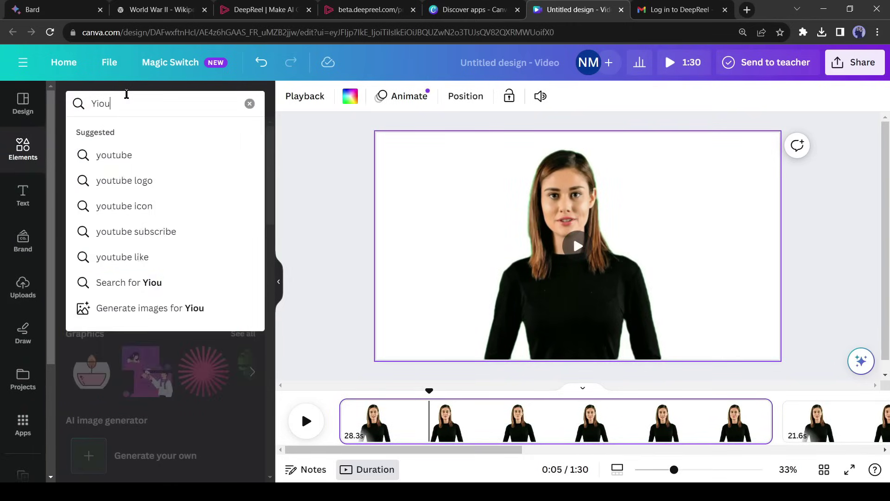
pyautogui.press('BackSpace')
pyautogui.press('BackSpace')
pyautogui.press('BackSpace')
pyautogui.write('Studi')
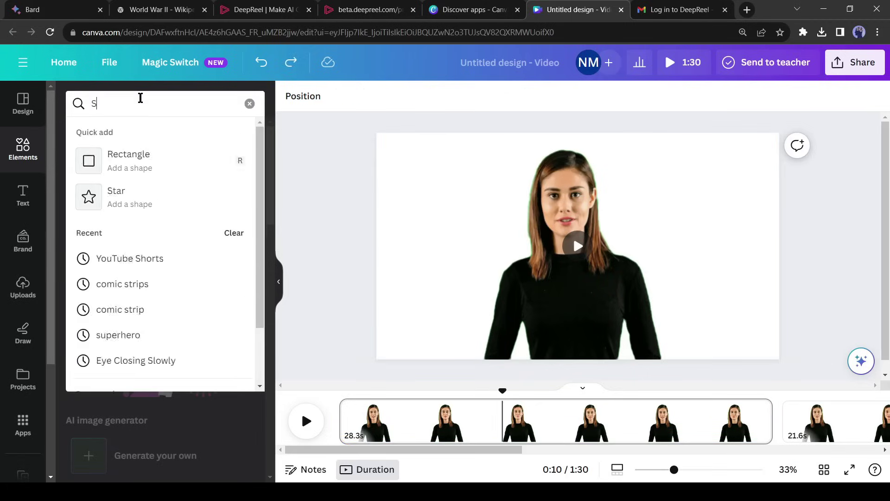
pyautogui.click(179, 156)
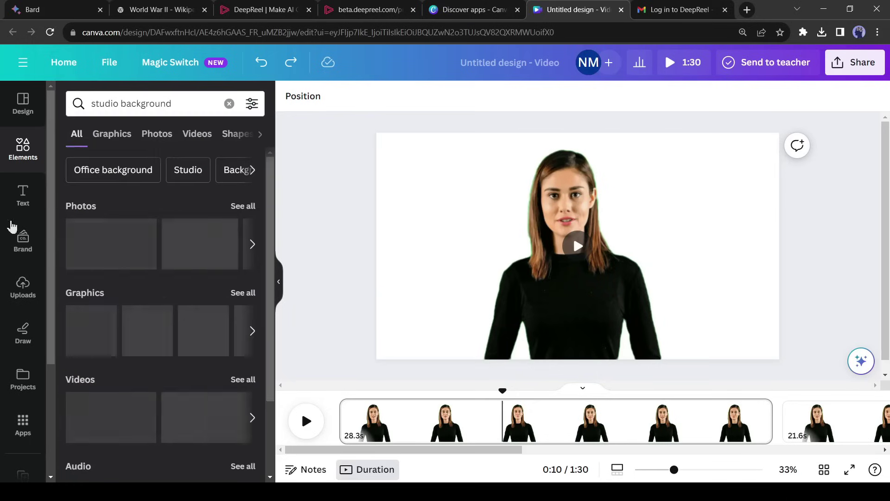
pyautogui.click(130, 136)
pyautogui.click(157, 135)
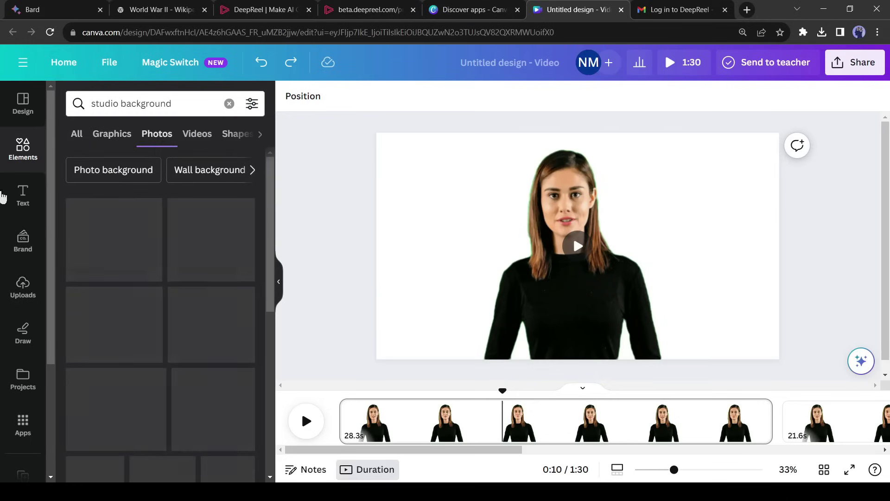
pyautogui.scroll(-5, 133, 328)
pyautogui.scroll(5, 133, 328)
pyautogui.click(218, 169)
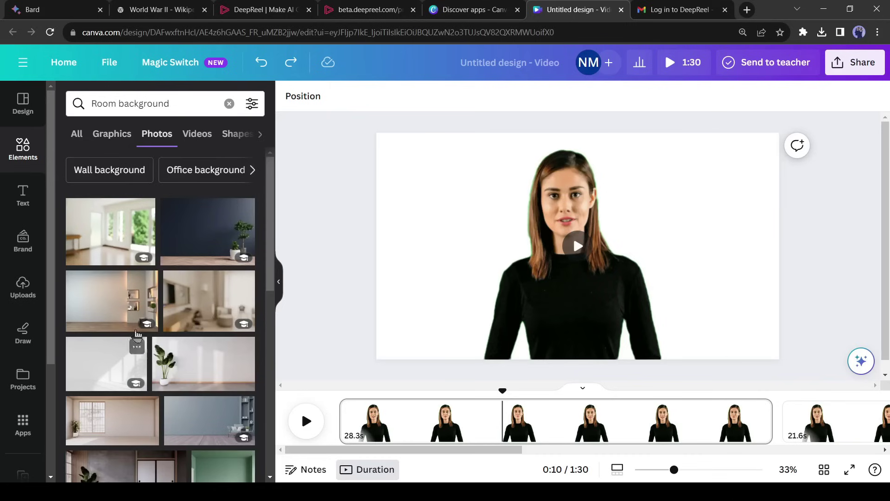
# Step: Add the grey-walled room photo with a plant and stretch it to cover the page
pyautogui.scroll(-3, 117, 358)
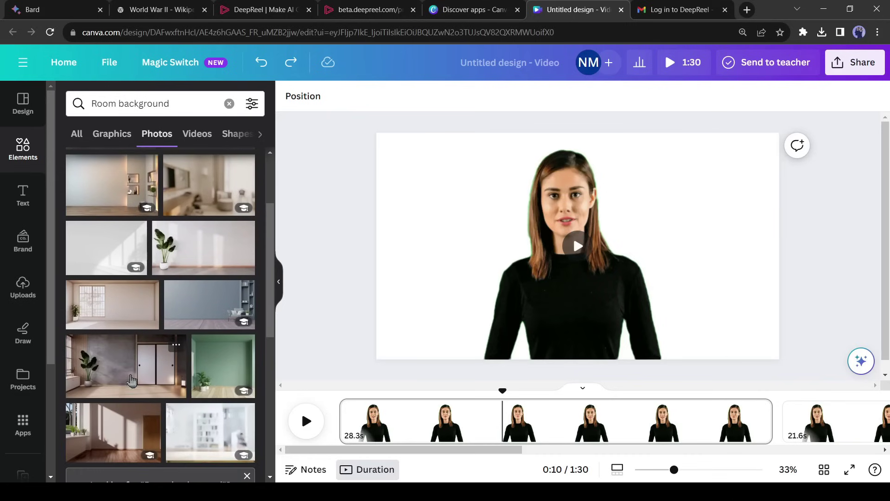
pyautogui.click(132, 379)
pyautogui.moveTo(570, 250); pyautogui.dragTo(540, 228)
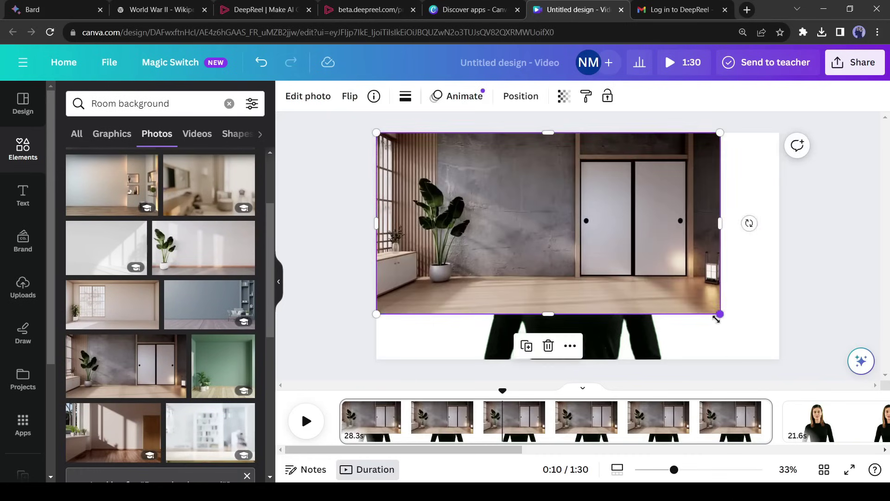
pyautogui.moveTo(716, 319); pyautogui.dragTo(820, 366)
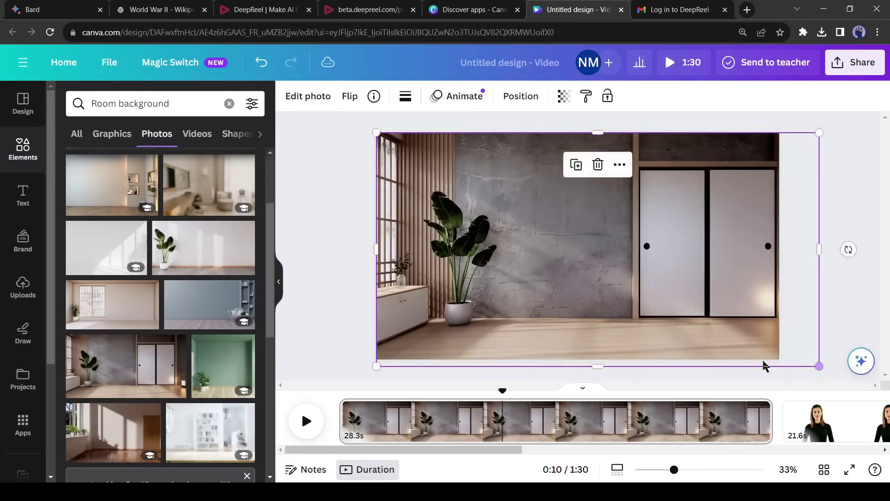
pyautogui.click(314, 191)
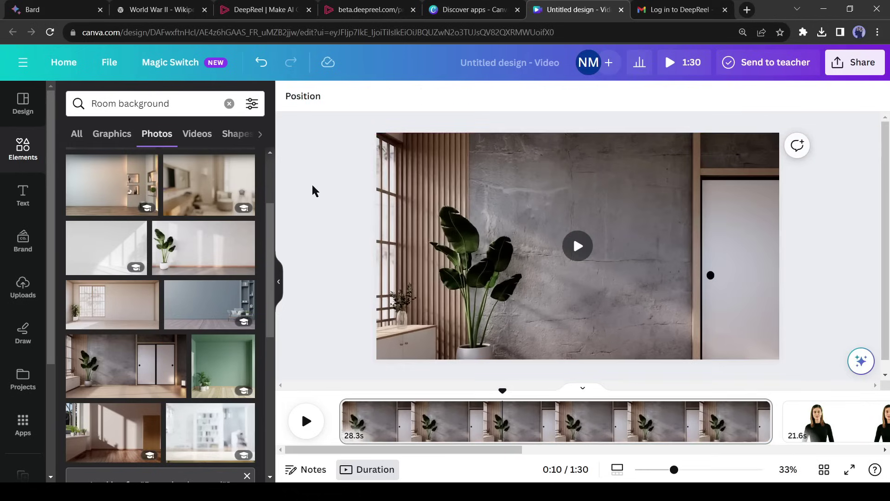
pyautogui.click(486, 194)
# Step: Send the room photo behind the presenter and shift Elly slightly left
pyautogui.hotkey('ctrl', '[')
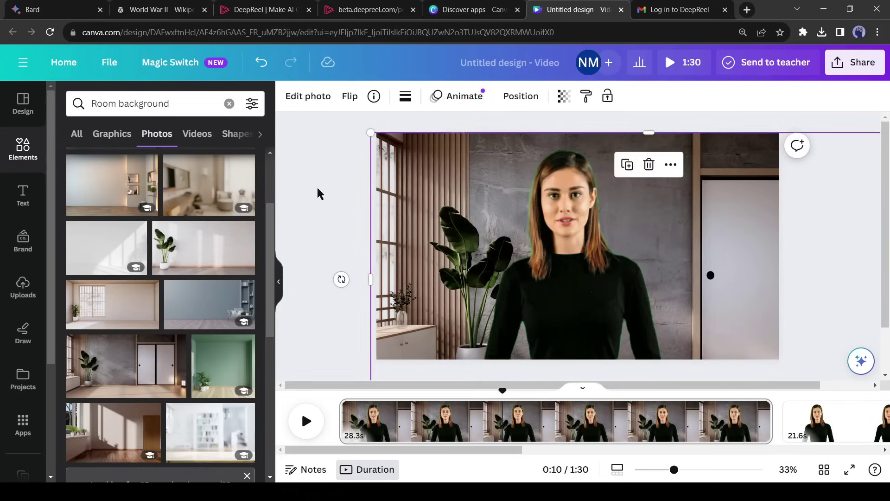
pyautogui.click(318, 193)
pyautogui.click(562, 294)
pyautogui.moveTo(562, 294); pyautogui.dragTo(495, 288)
# Step: Add a landscape rectangle frame sized at the upper right of the page
pyautogui.click(140, 106)
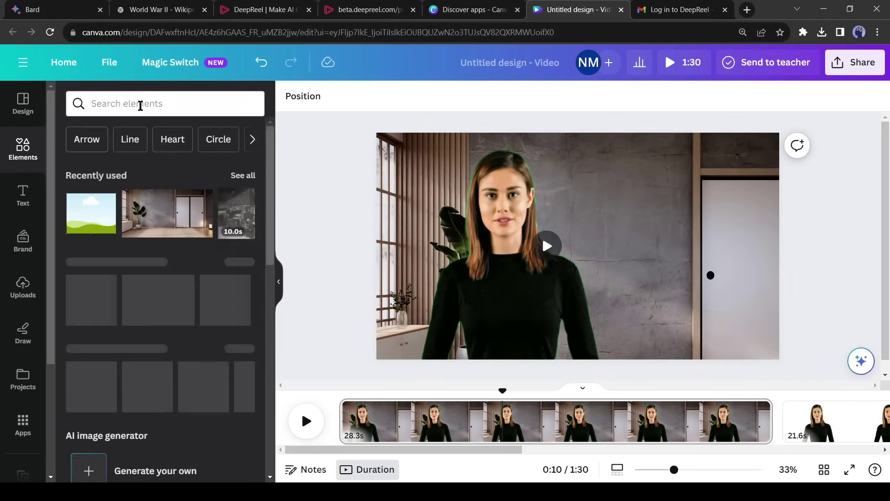
pyautogui.write('Rectangle')
pyautogui.press('Down')
pyautogui.press('Return')
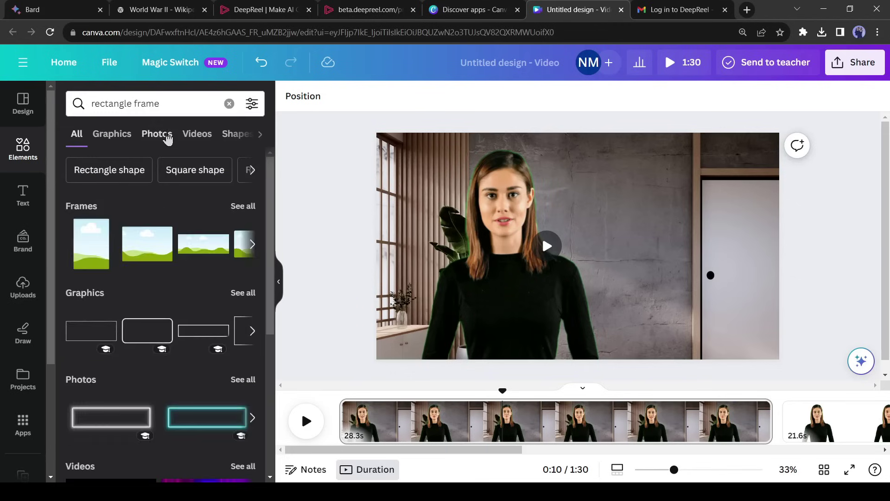
pyautogui.click(243, 206)
pyautogui.click(160, 251)
pyautogui.moveTo(620, 260); pyautogui.dragTo(713, 241)
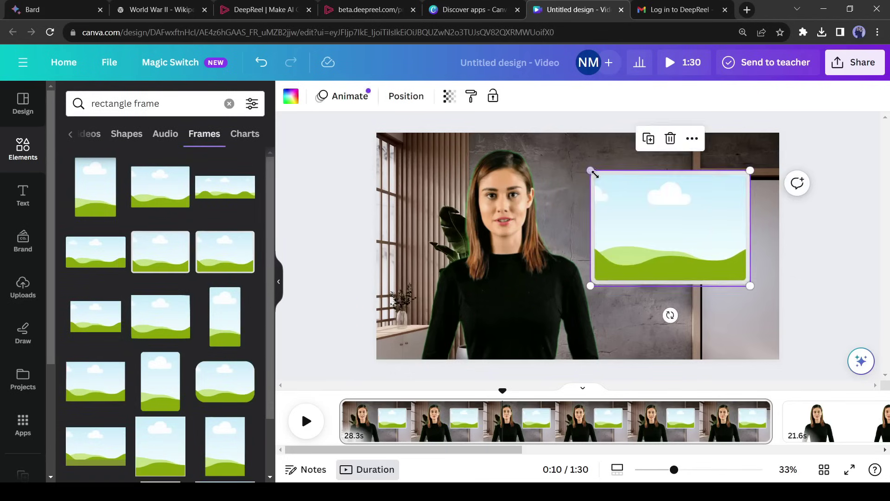
pyautogui.moveTo(595, 174); pyautogui.dragTo(577, 155)
pyautogui.moveTo(660, 209); pyautogui.dragTo(672, 241)
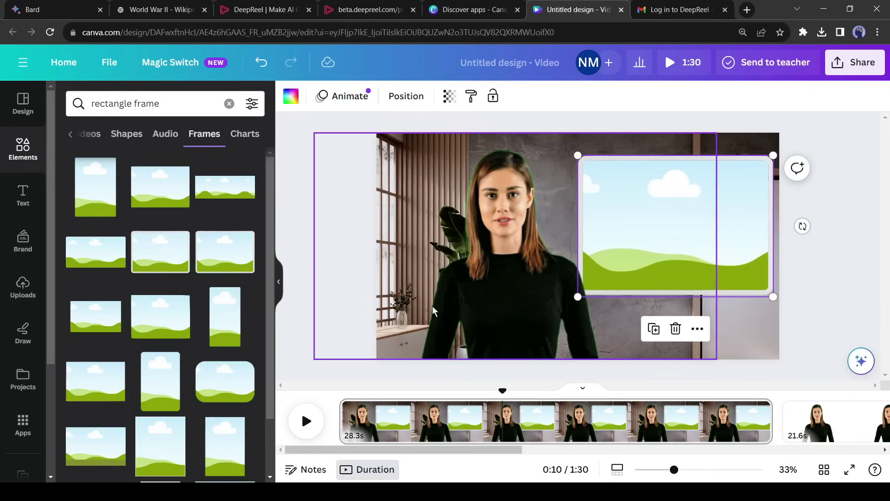
# Step: Time the frame to appear only for the clip's last 22.6 seconds, then preview
pyautogui.click(312, 258)
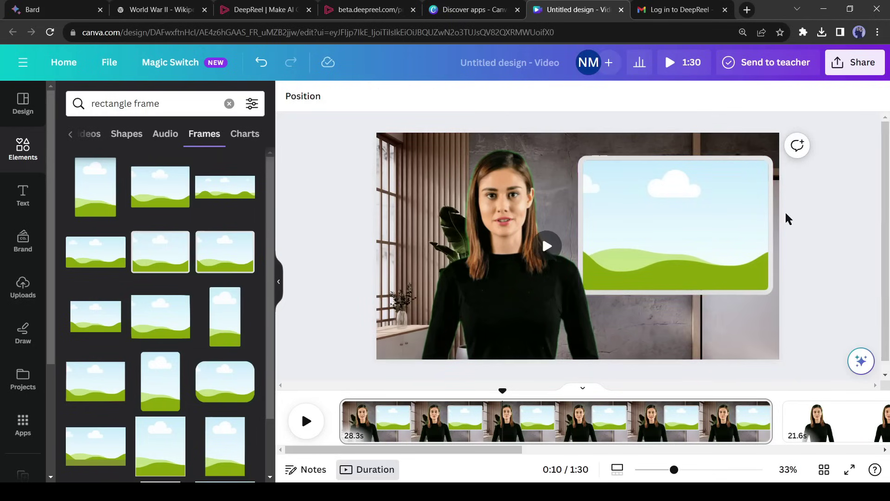
pyautogui.click(762, 212)
pyautogui.rightClick(745, 210)
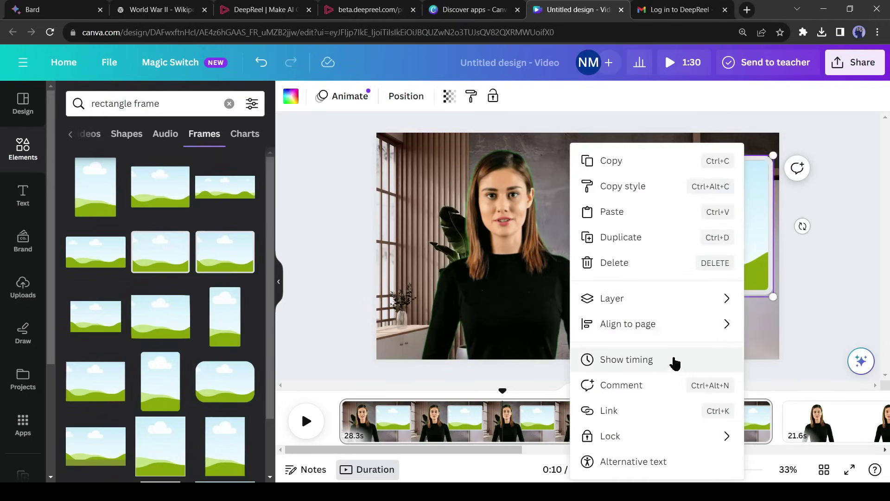
pyautogui.click(654, 361)
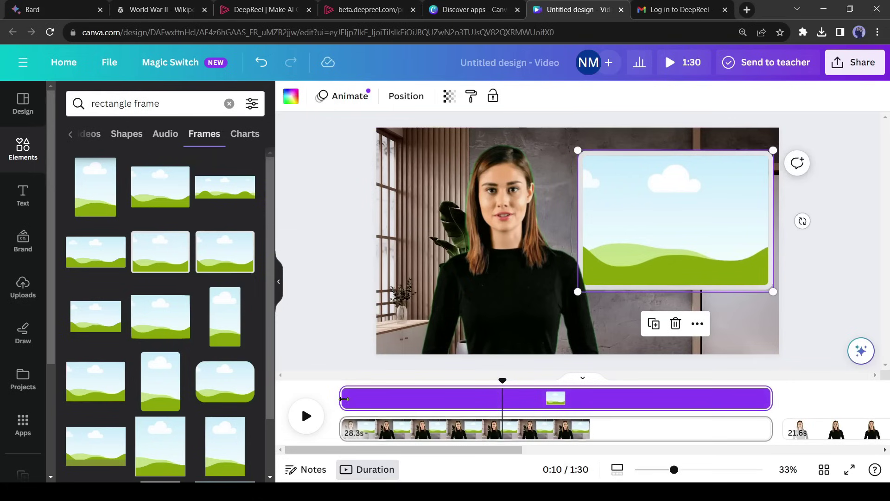
pyautogui.moveTo(344, 399); pyautogui.dragTo(433, 402)
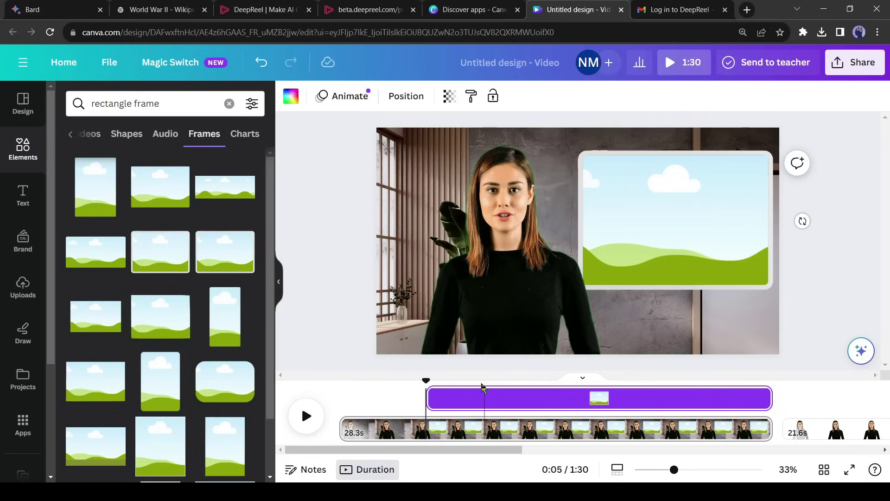
pyautogui.press('space')
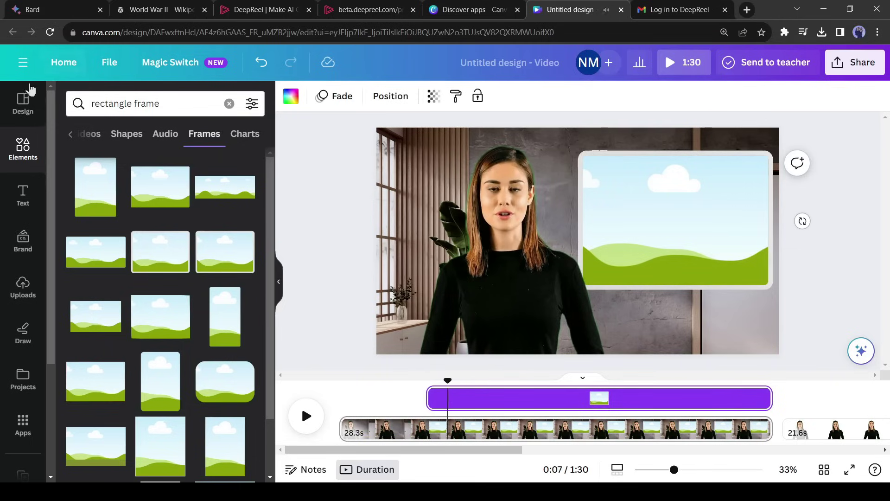
# Step: Search World War 2 videos and drop the airplane footage into the frame
pyautogui.click(231, 105)
pyautogui.write('World')
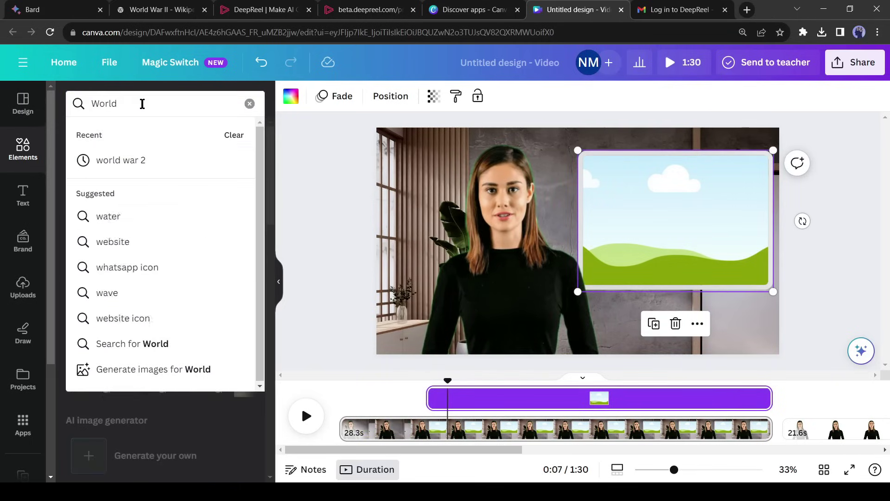
pyautogui.press('Down')
pyautogui.press('Return')
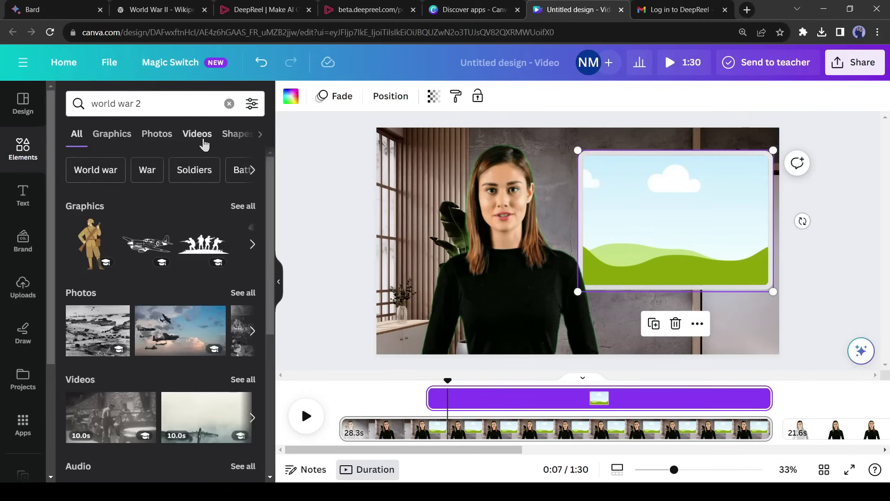
pyautogui.click(198, 134)
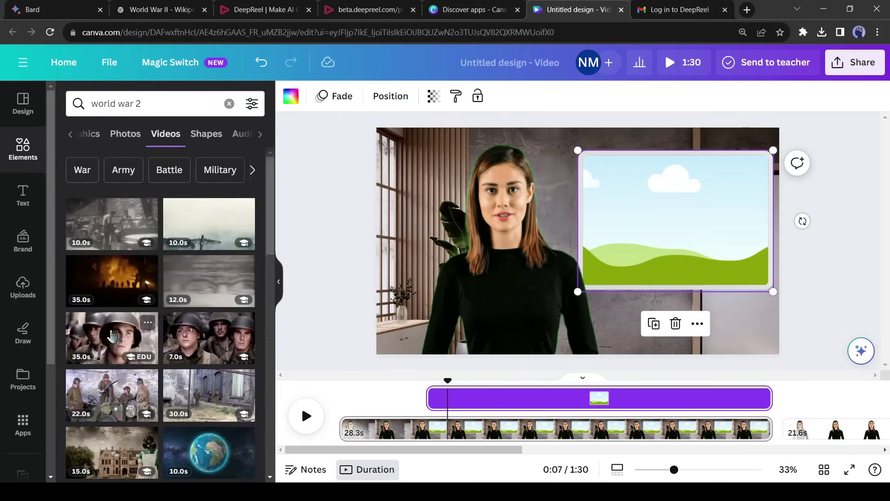
pyautogui.moveTo(209, 222); pyautogui.dragTo(740, 255)
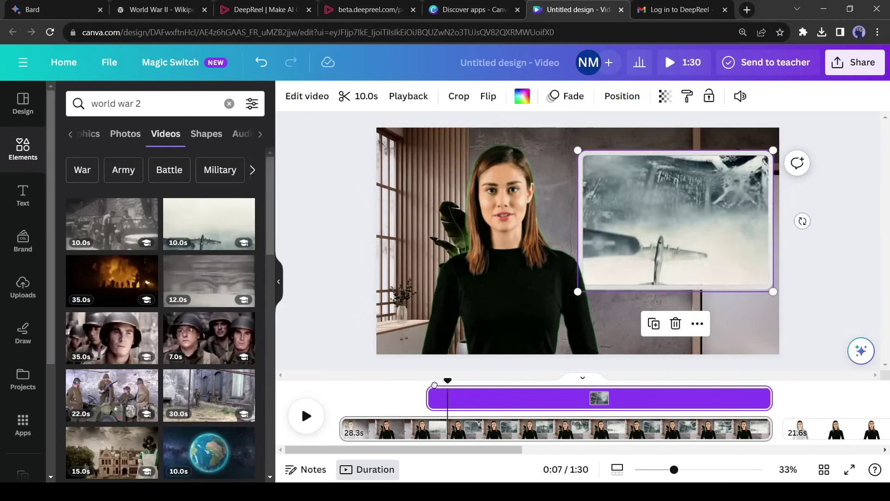
# Step: Set World War 2 clips as page backgrounds behind the 21.6- and 40.5-second presenter clips
pyautogui.moveTo(445, 382); pyautogui.dragTo(787, 384)
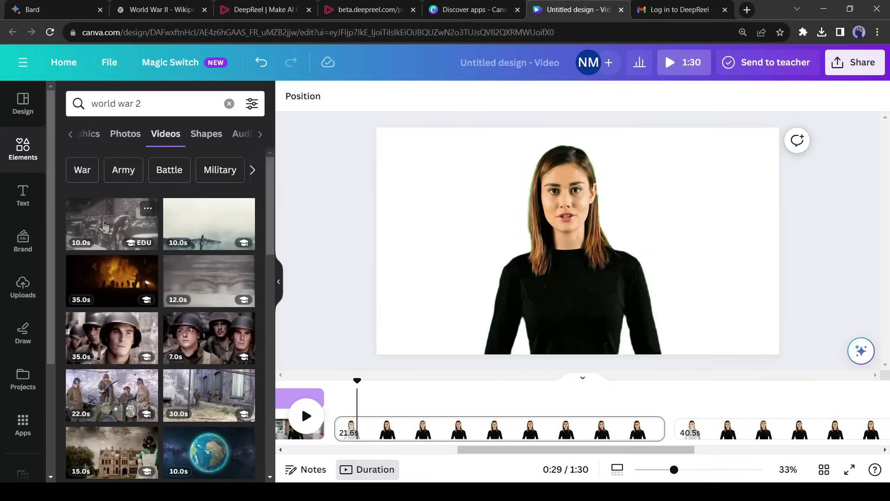
pyautogui.moveTo(104, 226); pyautogui.dragTo(437, 163)
pyautogui.rightClick(469, 283)
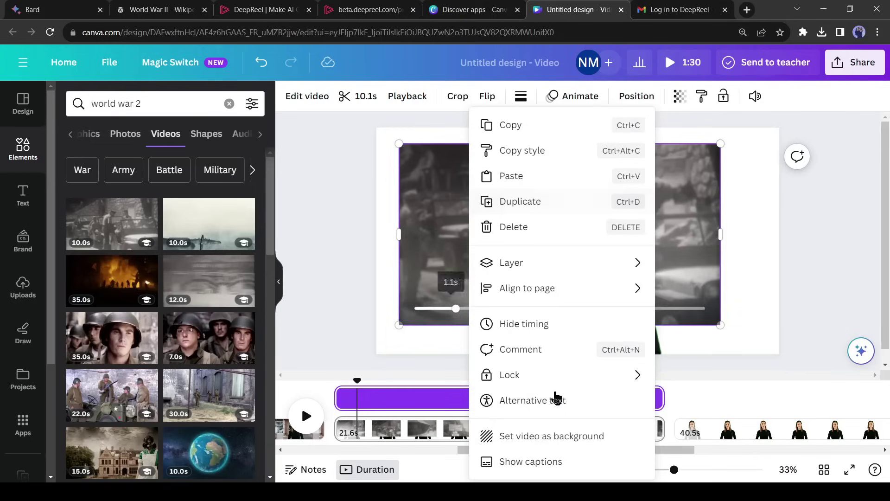
pyautogui.click(587, 432)
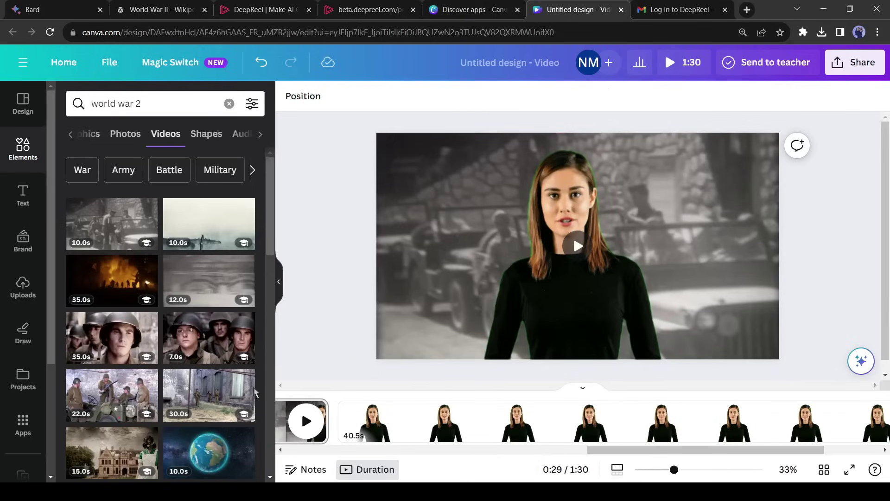
pyautogui.moveTo(188, 294); pyautogui.dragTo(614, 228)
pyautogui.rightClick(614, 228)
pyautogui.click(686, 436)
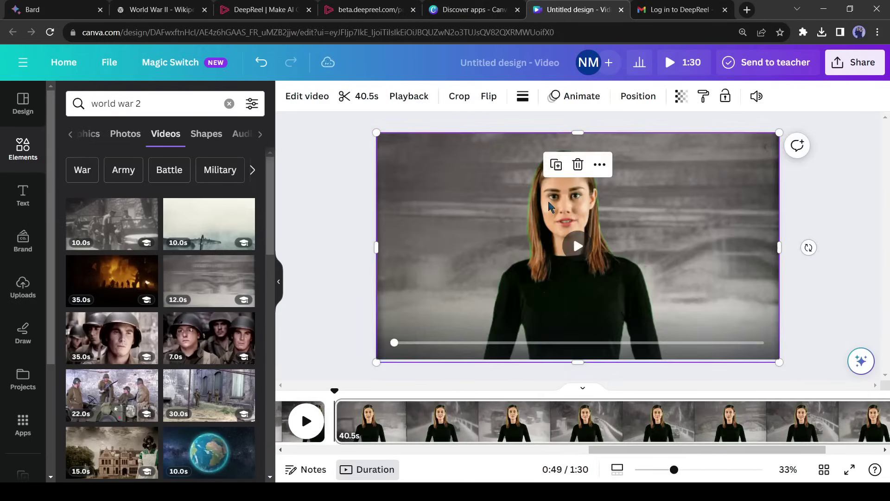
# Step: Search Elements for 'frame circle' and add a circle frame from the Frames results to the page
pyautogui.click(230, 104)
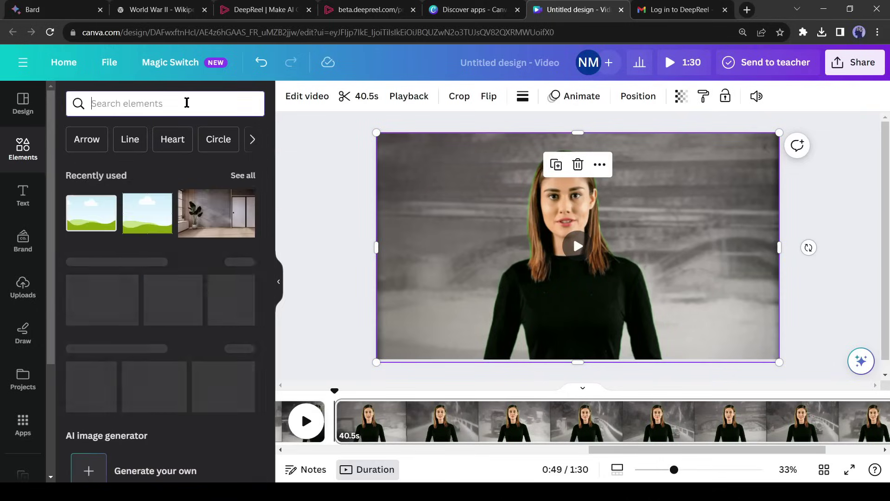
pyautogui.write('C')
pyautogui.press('BackSpace')
pyautogui.write('frame')
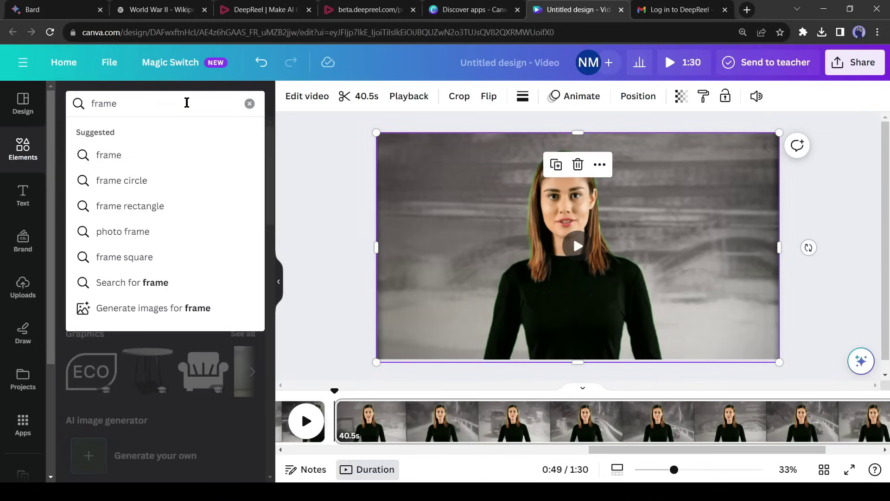
pyautogui.press('Down')
pyautogui.press('Down')
pyautogui.press('Return')
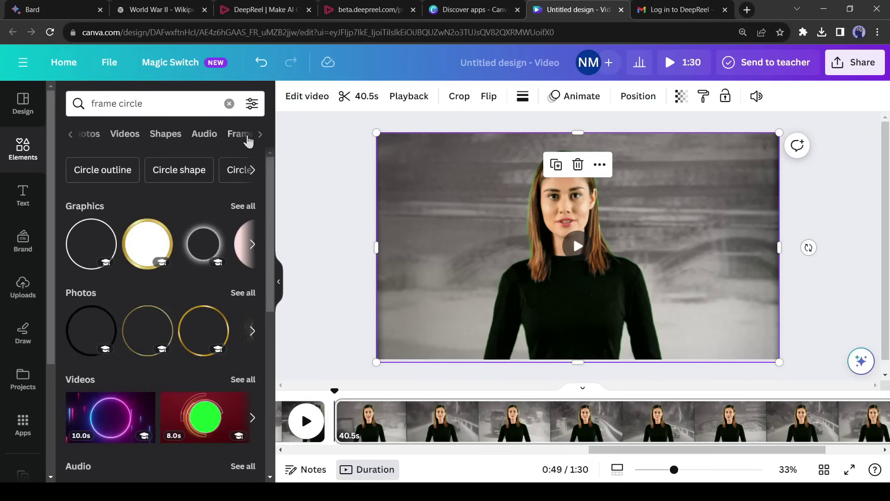
pyautogui.click(248, 136)
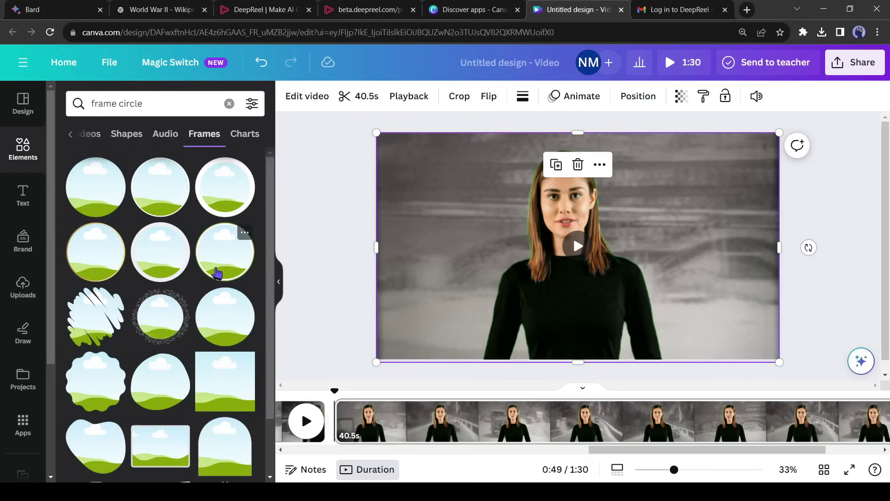
pyautogui.click(217, 273)
pyautogui.moveTo(577, 258); pyautogui.dragTo(694, 199)
pyautogui.moveTo(751, 255); pyautogui.dragTo(766, 288)
pyautogui.moveTo(751, 209); pyautogui.dragTo(491, 263)
# Step: Drop the presenter video into the circle frame and crop it so her face is centered
pyautogui.click(600, 277)
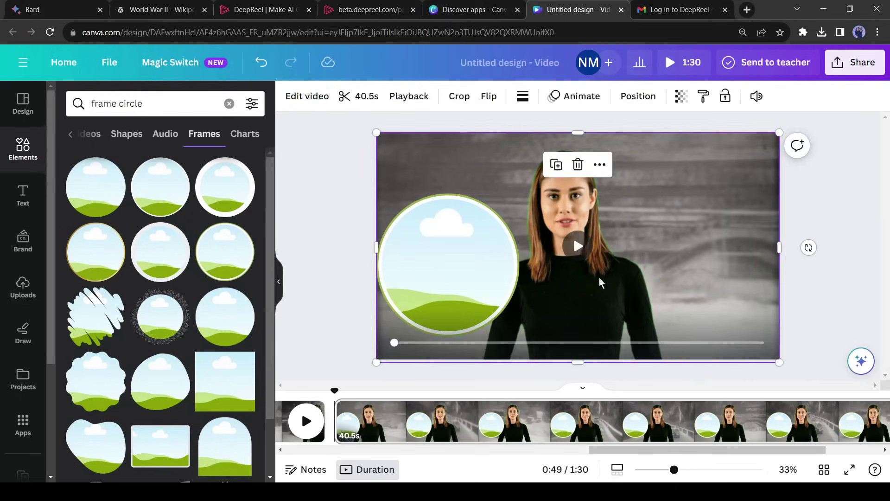
pyautogui.moveTo(599, 278); pyautogui.dragTo(452, 269)
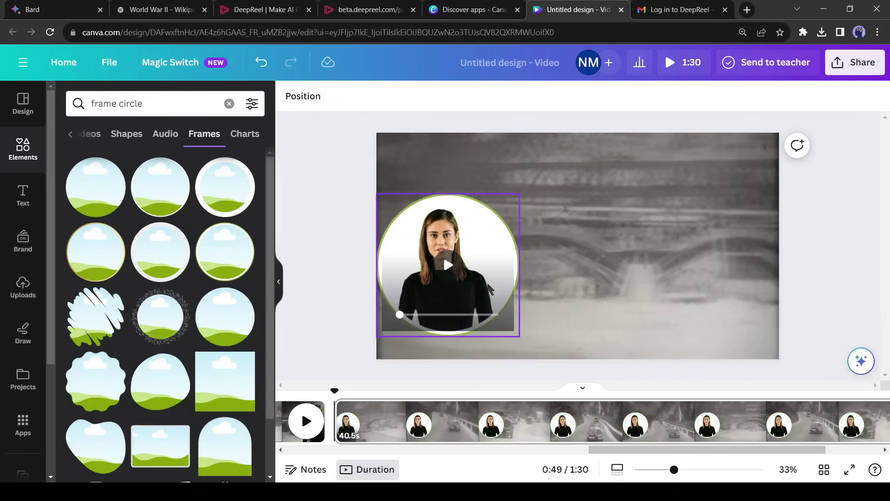
pyautogui.doubleClick(495, 245)
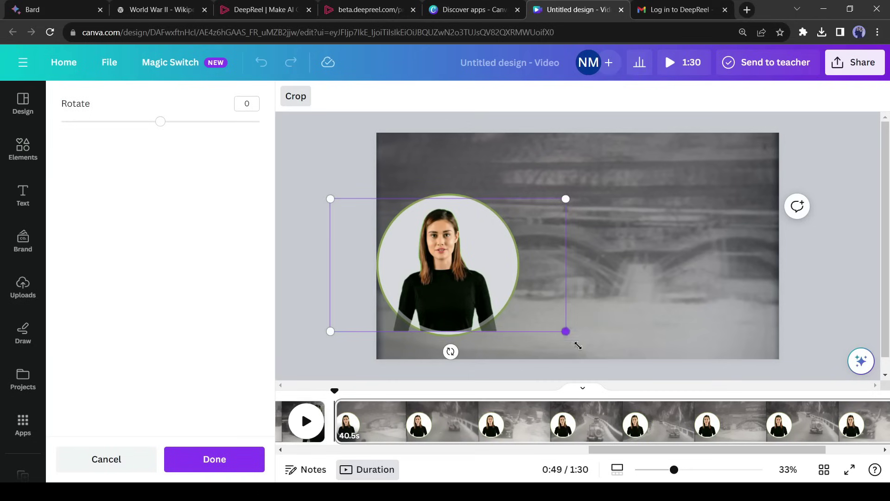
pyautogui.moveTo(578, 346); pyautogui.dragTo(668, 394)
pyautogui.moveTo(503, 347); pyautogui.dragTo(467, 338)
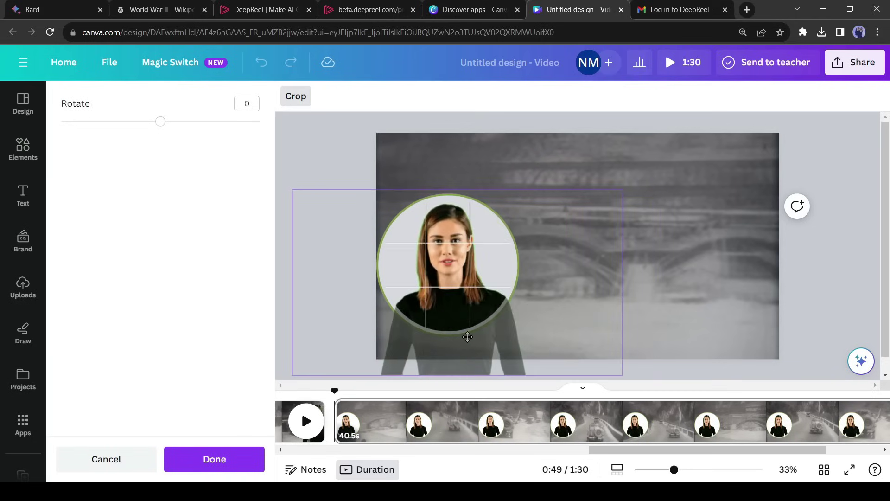
pyautogui.press('Return')
# Step: Shrink the circled presenter and tuck it into the bottom-left corner over the bridge footage
pyautogui.moveTo(433, 279); pyautogui.dragTo(454, 272)
pyautogui.moveTo(529, 209); pyautogui.dragTo(496, 244)
pyautogui.moveTo(485, 281); pyautogui.dragTo(477, 284)
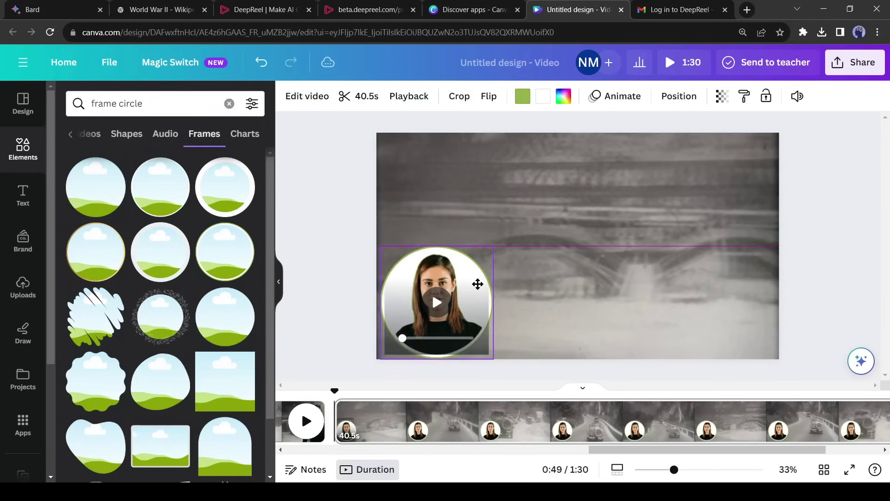
pyautogui.click(334, 232)
pyautogui.moveTo(602, 449); pyautogui.dragTo(297, 449)
pyautogui.click(30, 161)
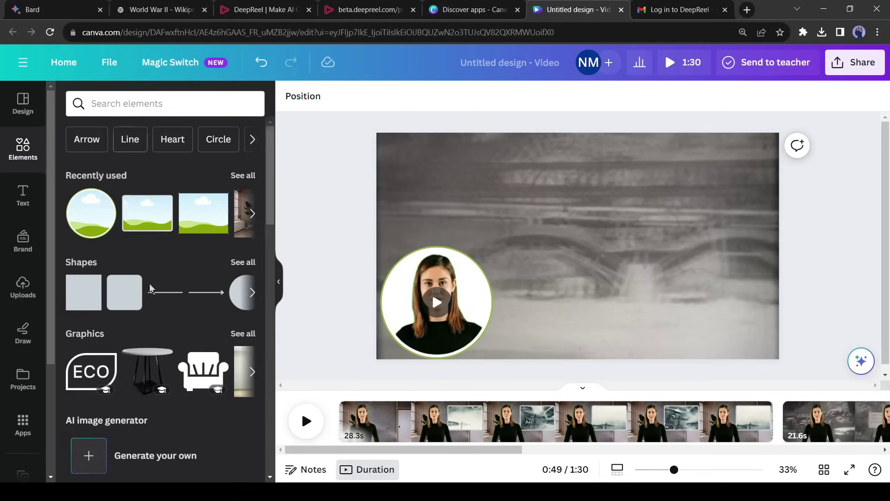
# Step: Search the audio library for 'dramatic suspense' and add the Mothership track to the design
pyautogui.scroll(-10, 159, 318)
pyautogui.click(243, 277)
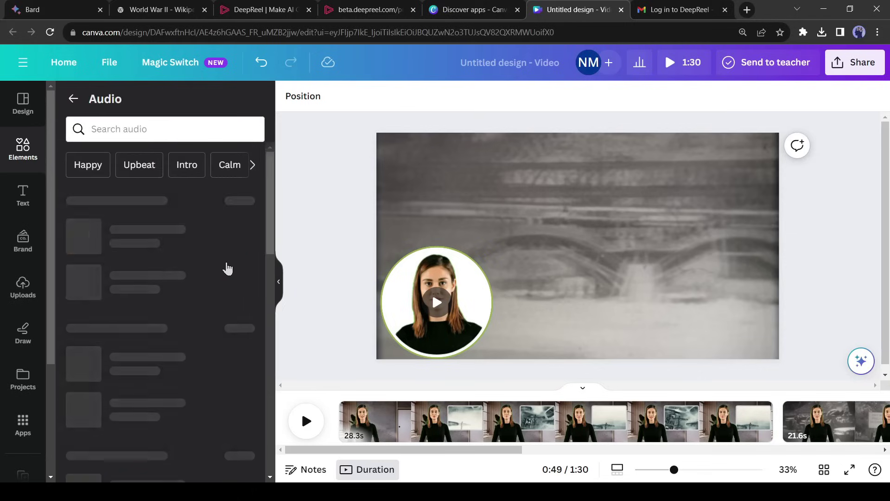
pyautogui.click(142, 125)
pyautogui.write('S')
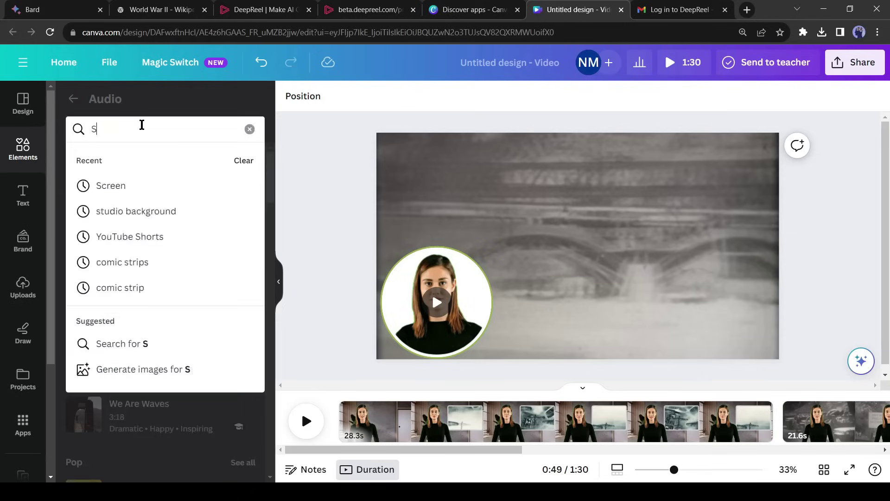
pyautogui.write('uspe')
pyautogui.press('Down')
pyautogui.press('Down')
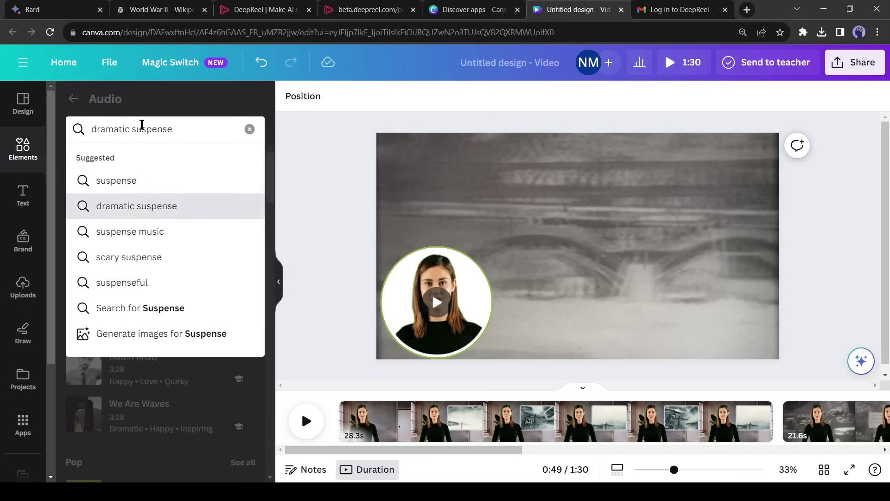
pyautogui.press('Return')
pyautogui.moveTo(155, 397); pyautogui.dragTo(302, 395)
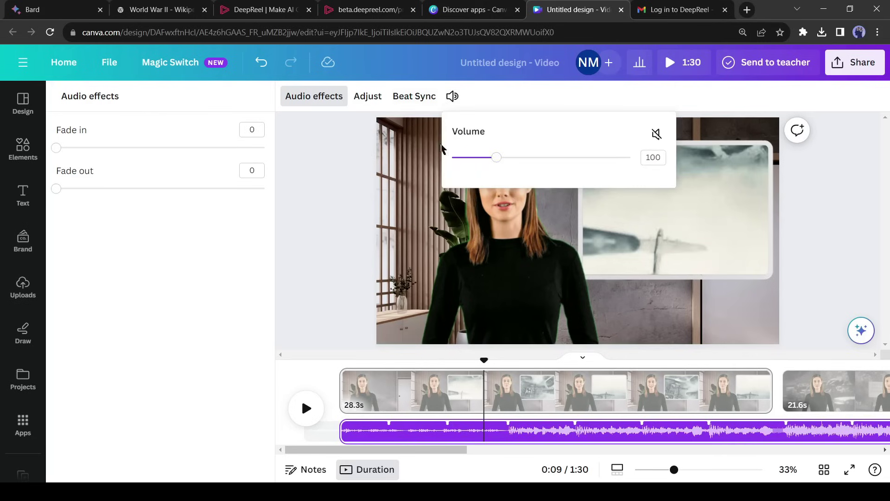
# Step: Lower the Mothership music volume to about 24, checking the mix with a short playback
pyautogui.moveTo(492, 157); pyautogui.dragTo(463, 157)
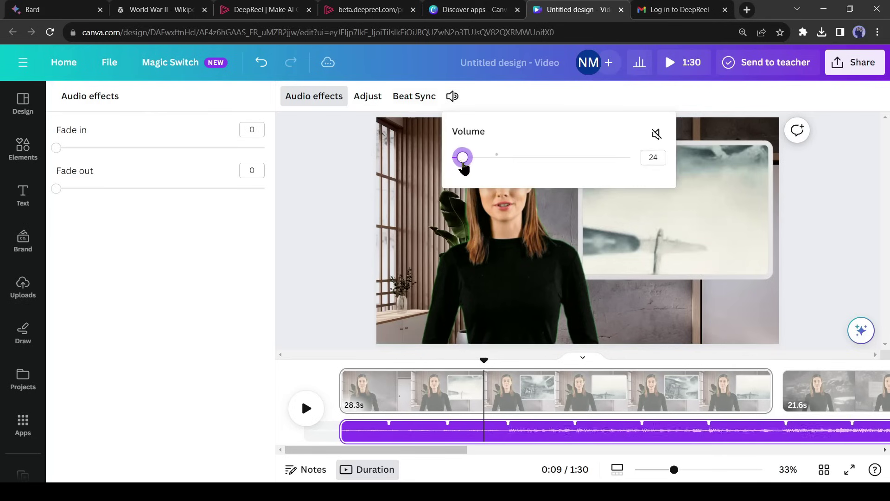
pyautogui.click(304, 208)
pyautogui.click(307, 408)
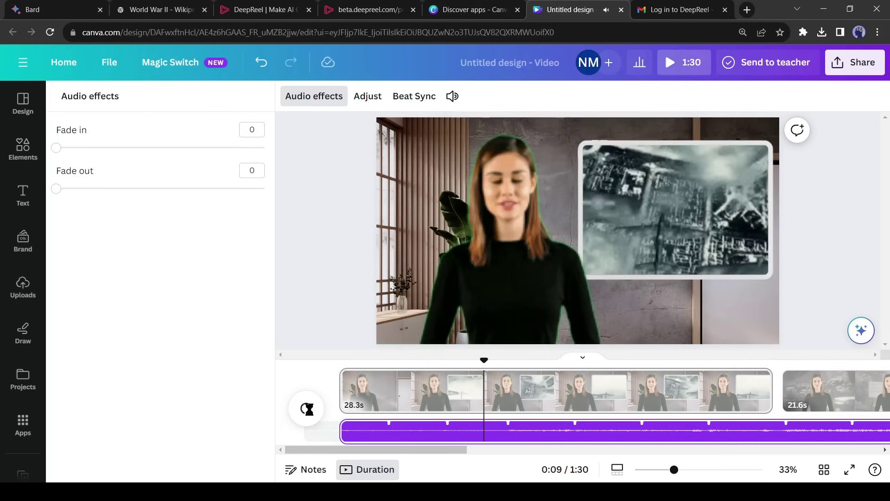
pyautogui.click(307, 408)
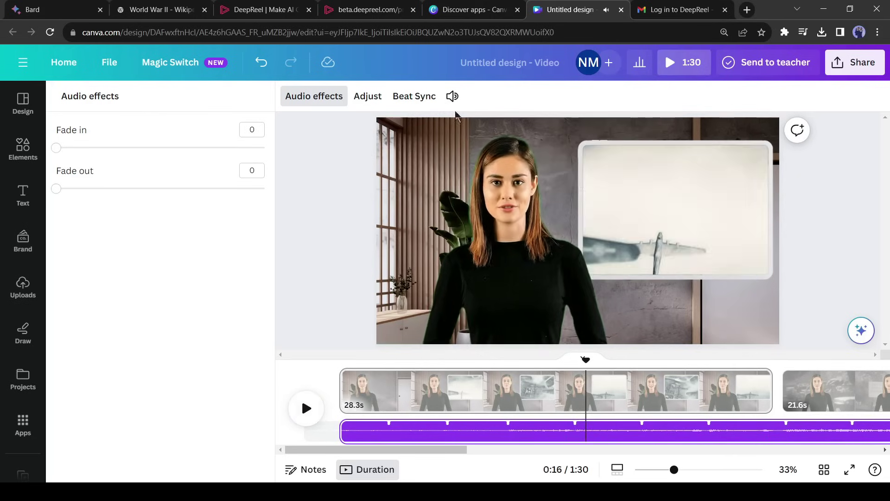
pyautogui.click(452, 96)
pyautogui.moveTo(463, 158); pyautogui.dragTo(460, 158)
pyautogui.click(376, 253)
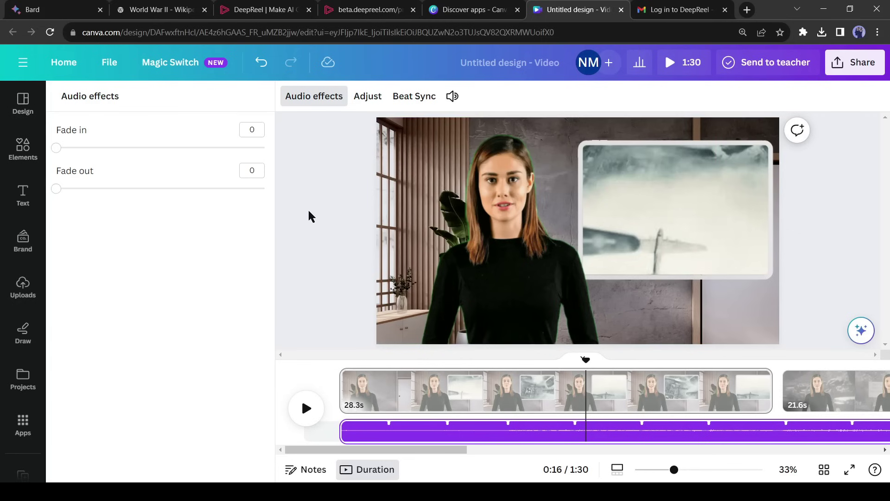
pyautogui.click(308, 209)
pyautogui.click(854, 62)
# Step: Download the 1:30 talking-avatar video as an MP4 file
pyautogui.click(741, 381)
pyautogui.click(752, 346)
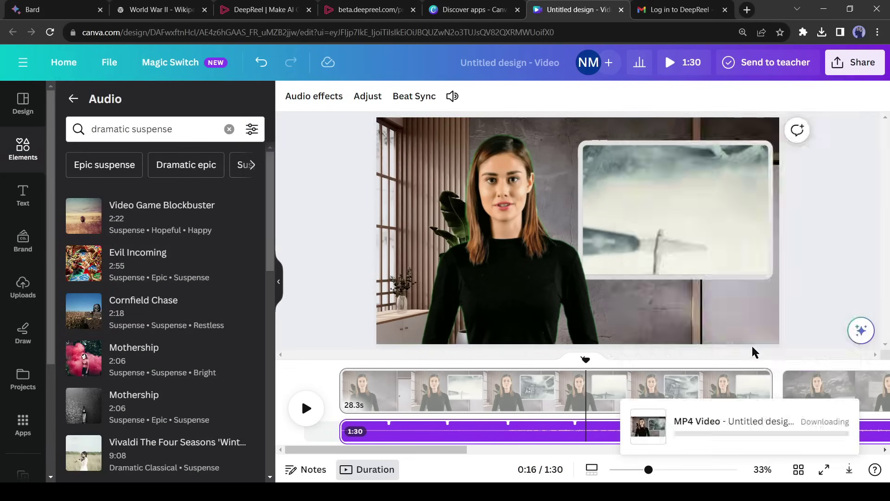